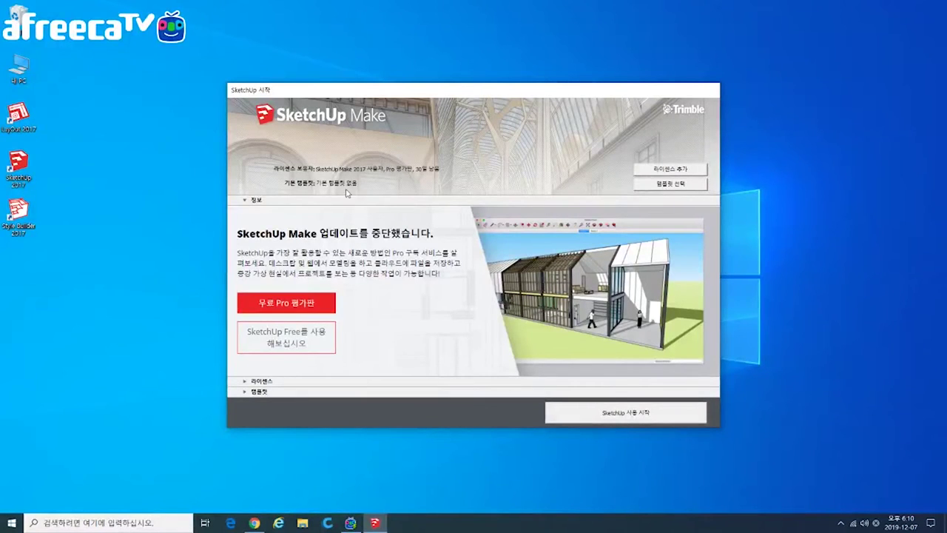
- Start a new model from the "3D 인쇄 - 밀리미터" template and dismiss the extension update notice
click(655, 183)
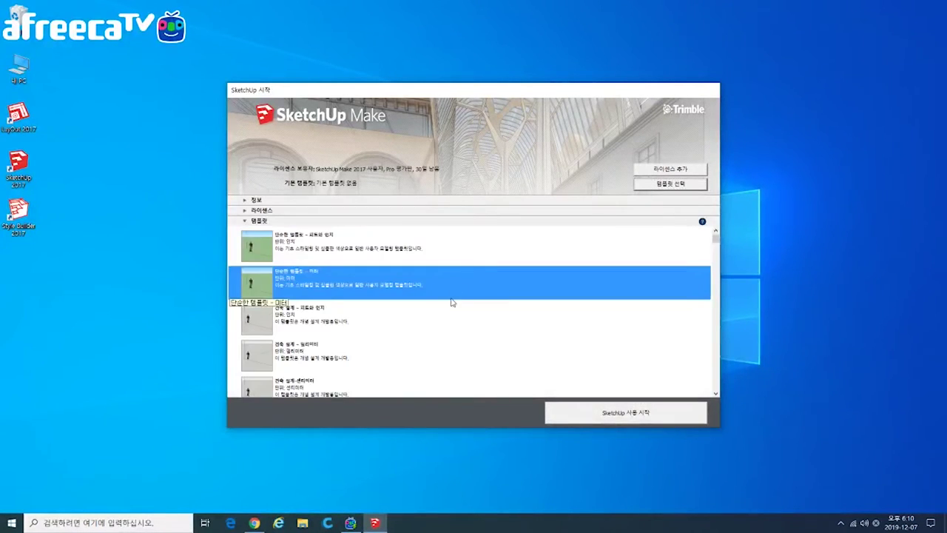
scroll(453, 302, down, 1)
scroll(453, 302, up, 2)
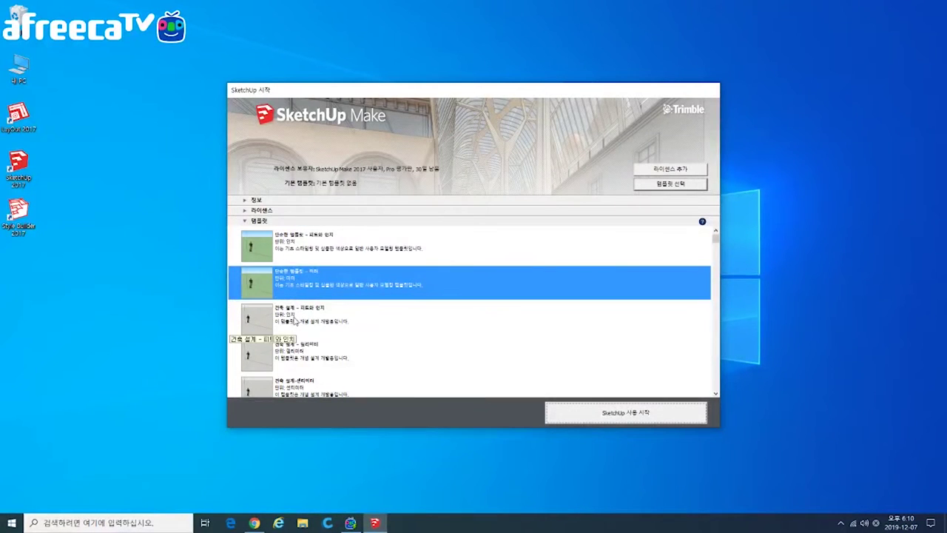
scroll(292, 318, down, 5)
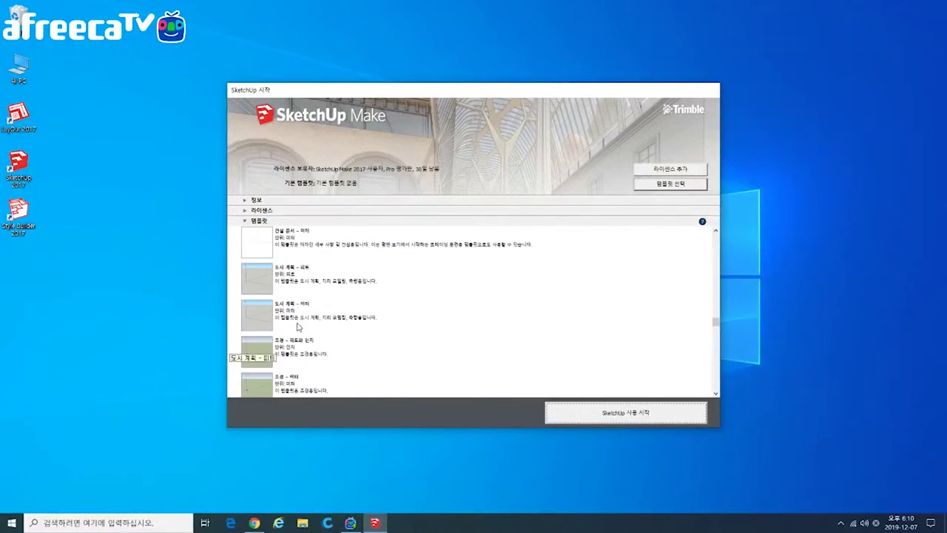
scroll(296, 284, down, 4)
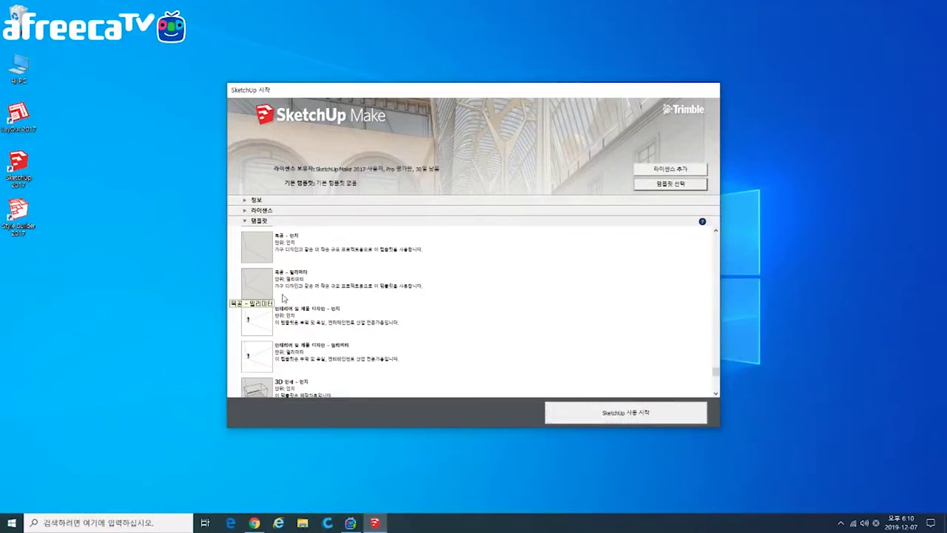
scroll(299, 291, down, 2)
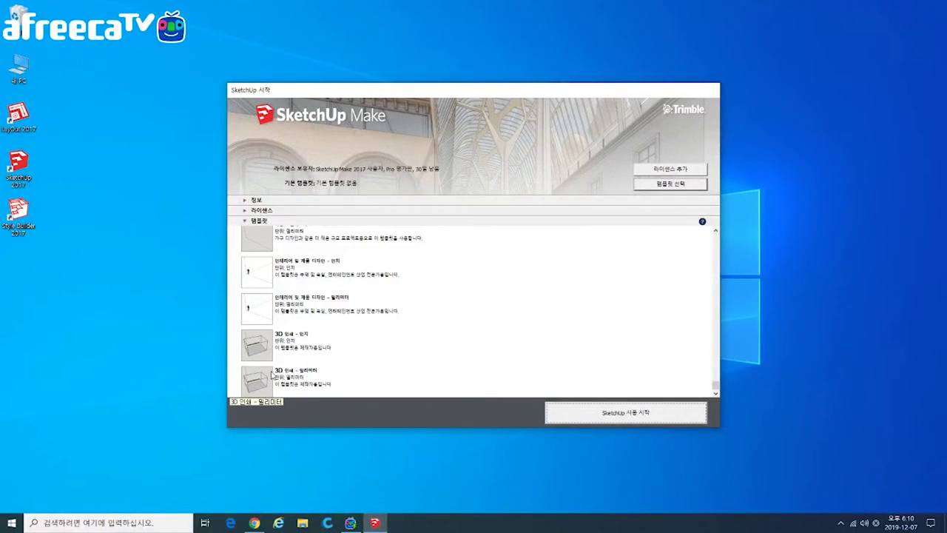
click(314, 382)
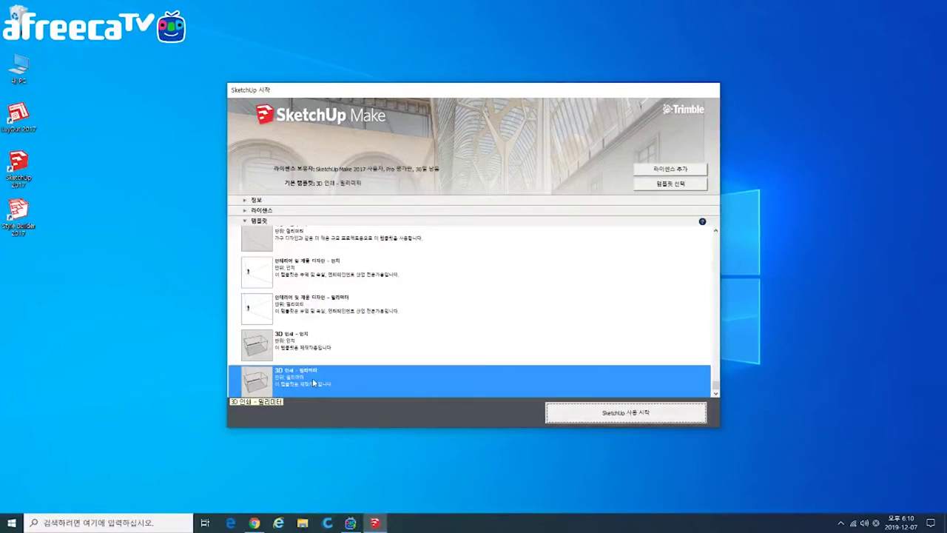
click(585, 418)
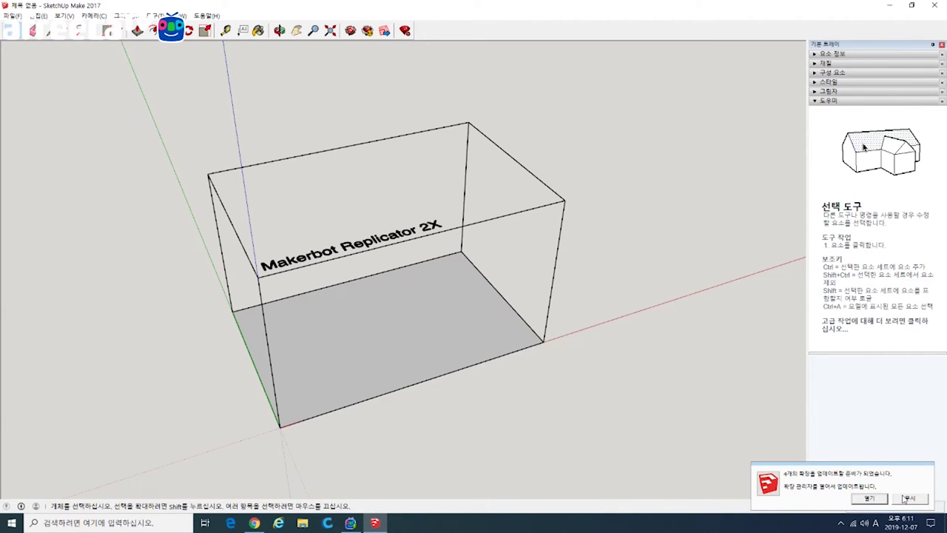
click(910, 500)
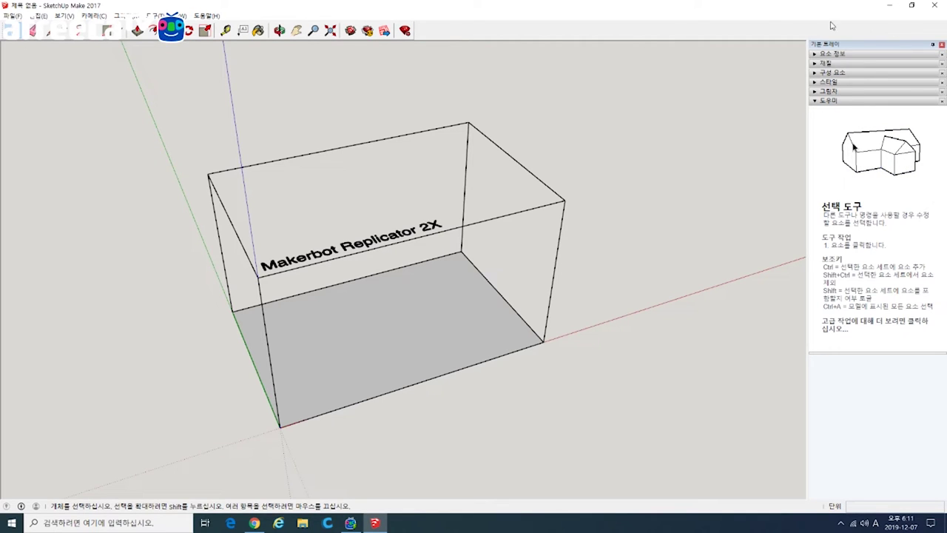
- Show the large tool set (큰 도구 세트) and views (뷰) toolbars, placing the views toolbar after the getting-started tools
right_click(571, 32)
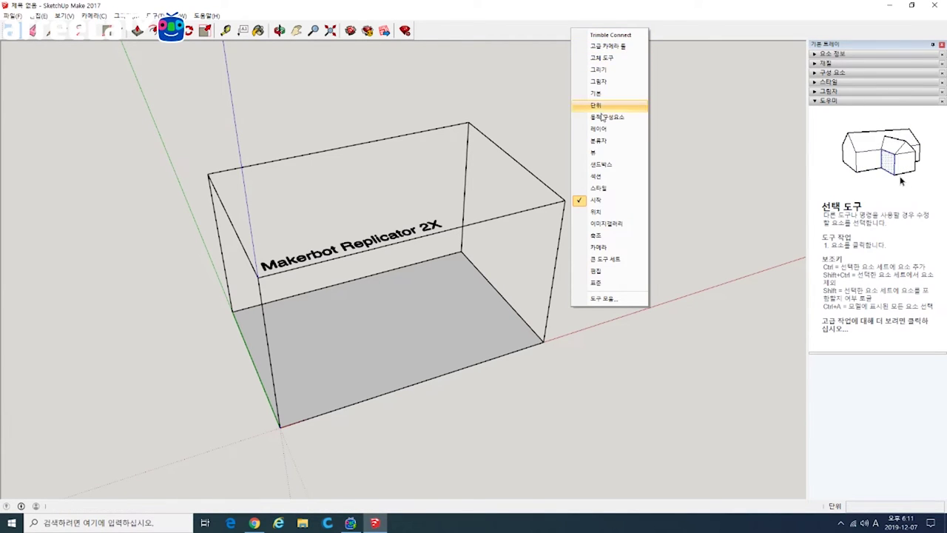
click(605, 260)
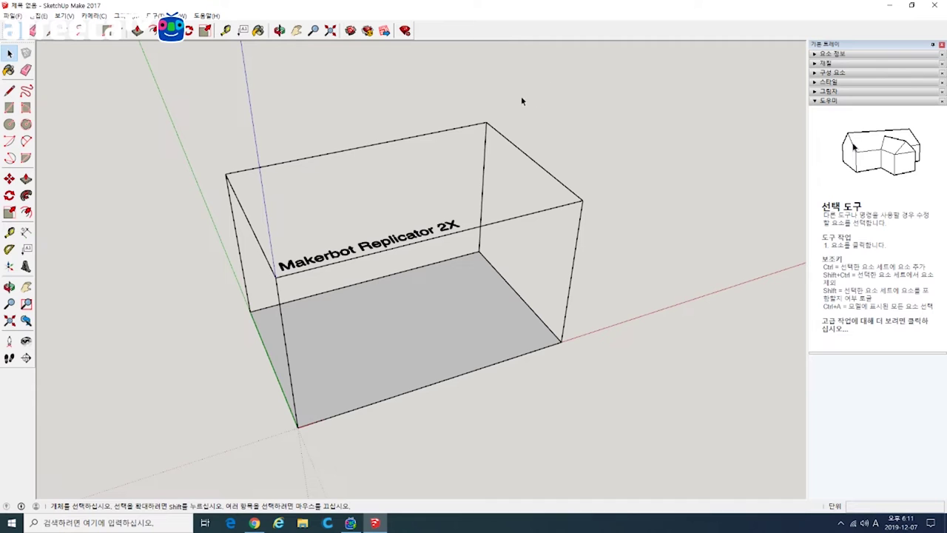
right_click(510, 32)
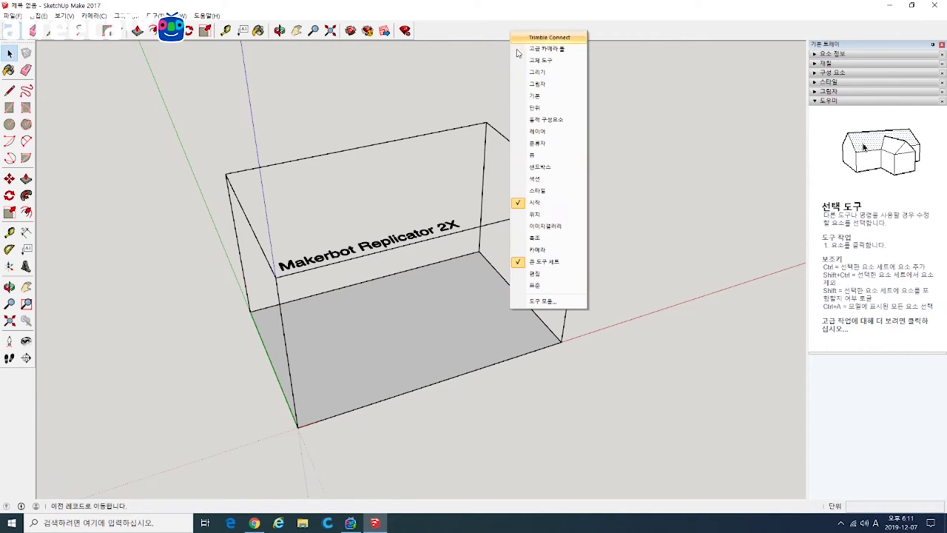
click(538, 157)
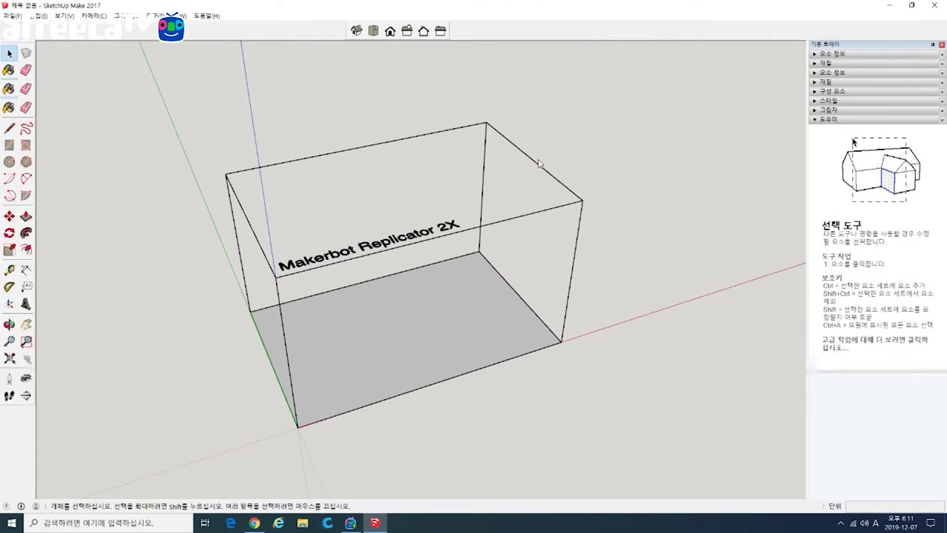
drag(346, 30, 415, 60)
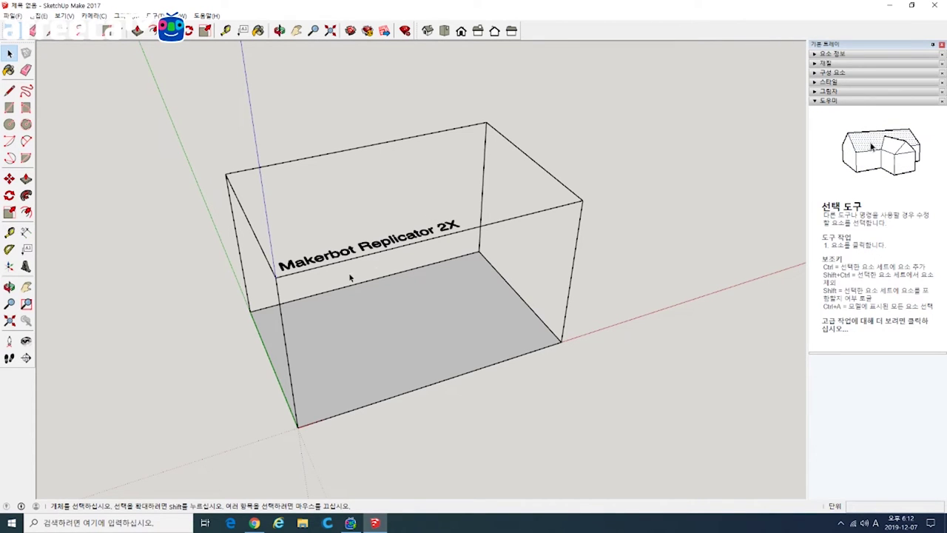
- Orbit around the Makerbot Replicator 2X box to view it from different angles
middle_drag(314, 282, 275, 321)
middle_drag(368, 262, 406, 275)
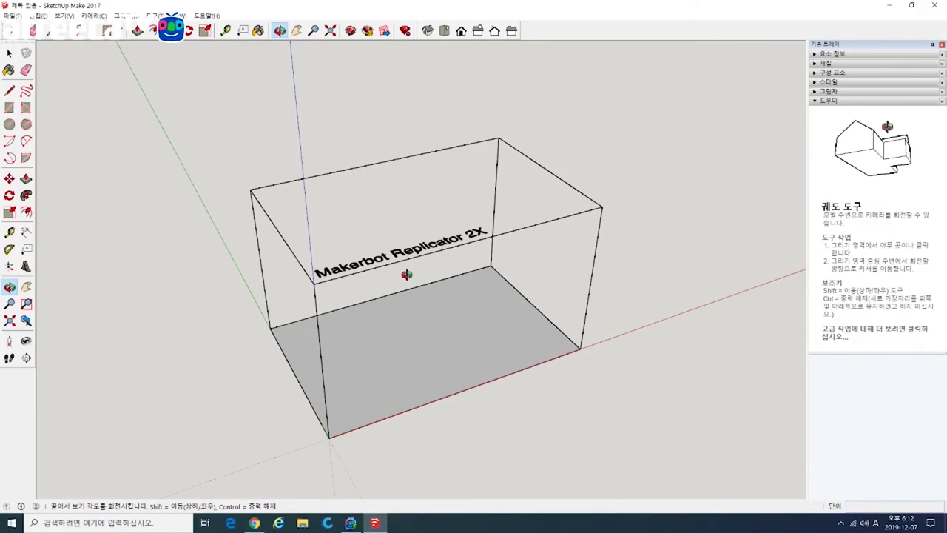
middle_drag(406, 275, 410, 272)
key(space)
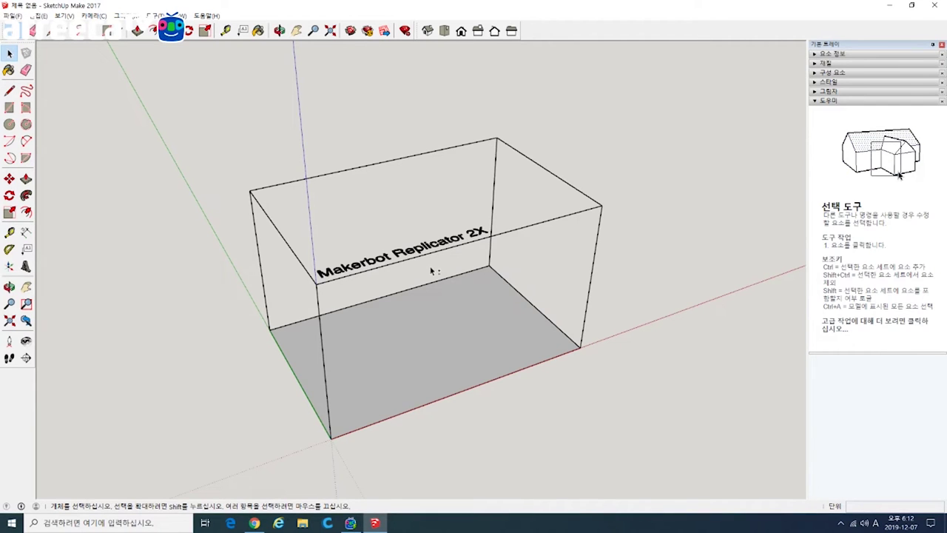
key(o)
drag(431, 271, 493, 204)
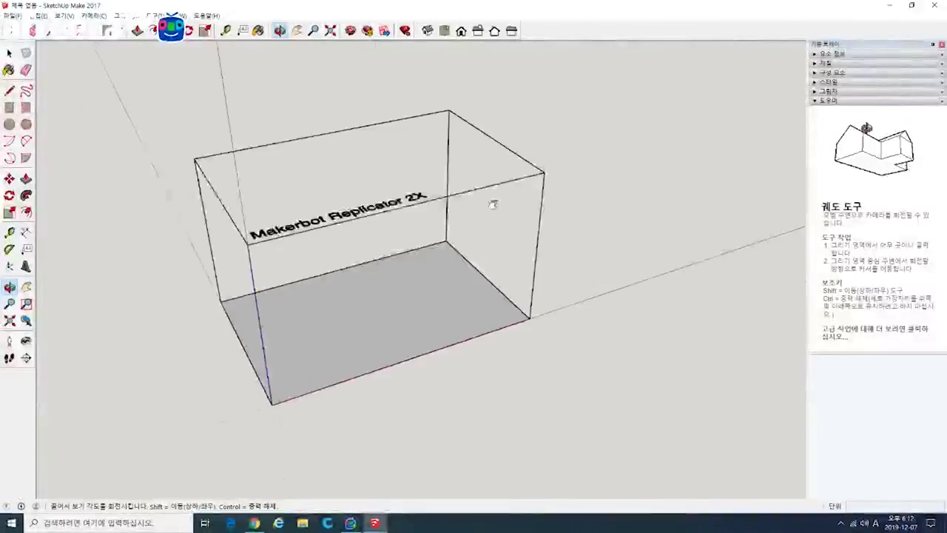
middle_drag(493, 205, 454, 264)
- Zoom in on the 2X lettering, zoom far out from the box, and fit the whole model in view
scroll(545, 247, down, 3)
scroll(505, 247, up, 3)
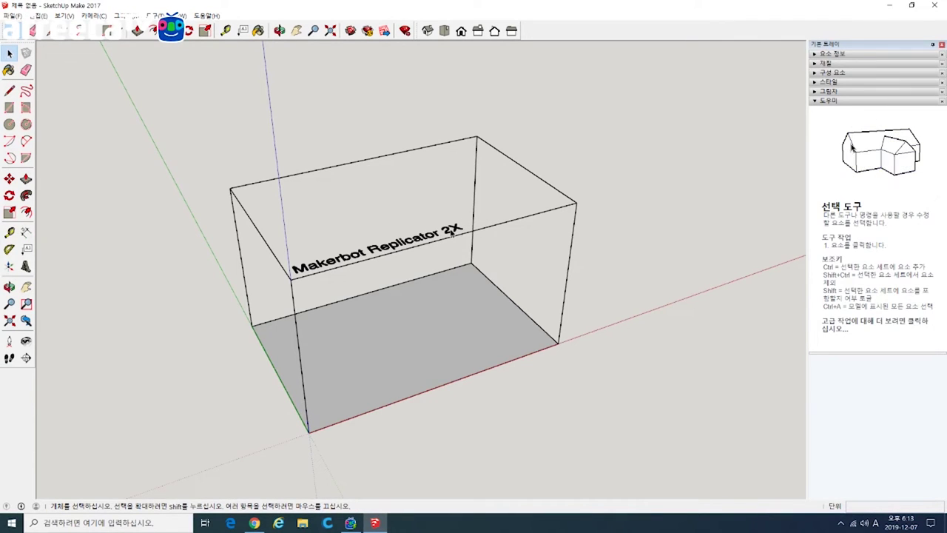
scroll(453, 233, up, 6)
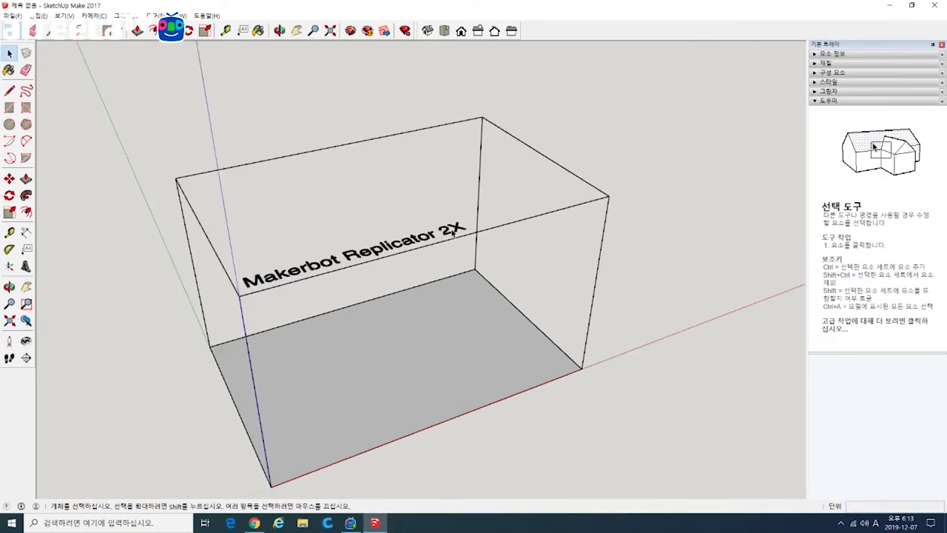
scroll(453, 233, up, 5)
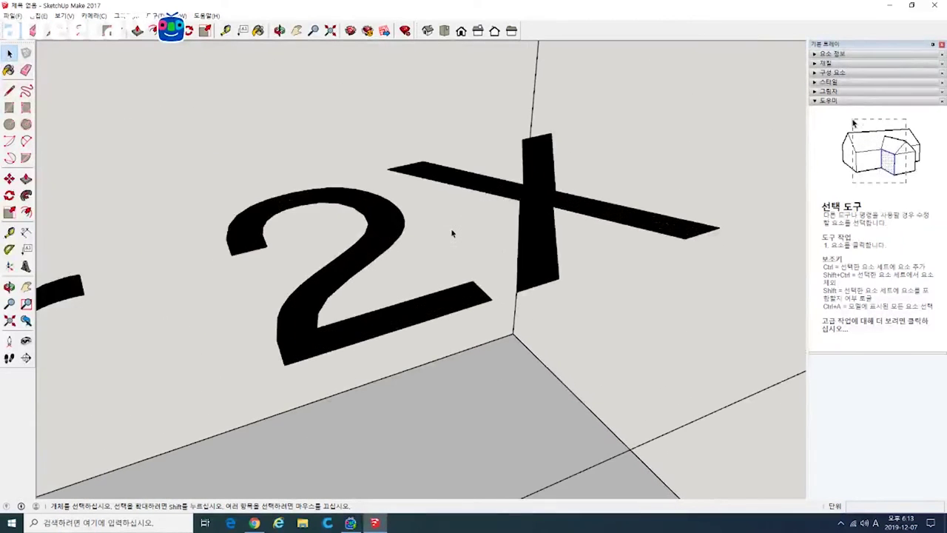
scroll(452, 233, down, 4)
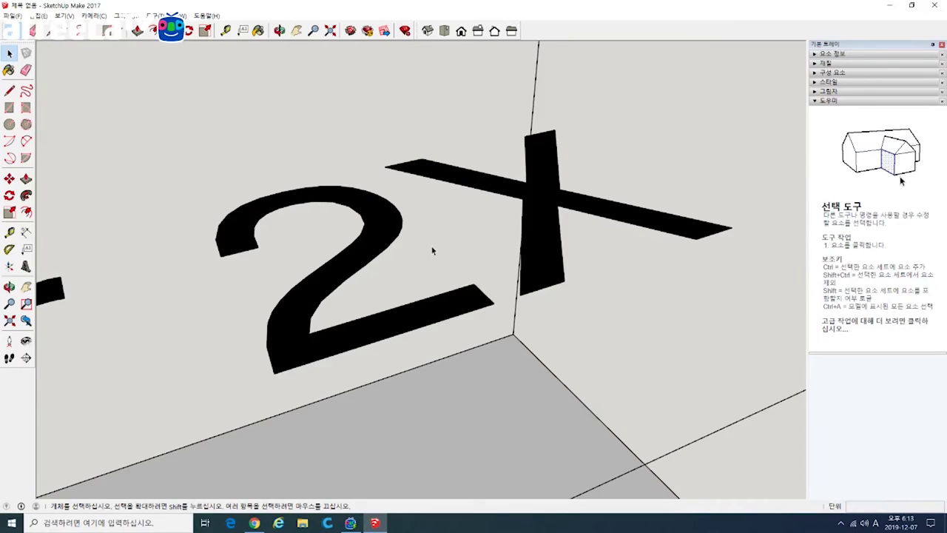
scroll(428, 250, down, 7)
scroll(430, 251, down, 8)
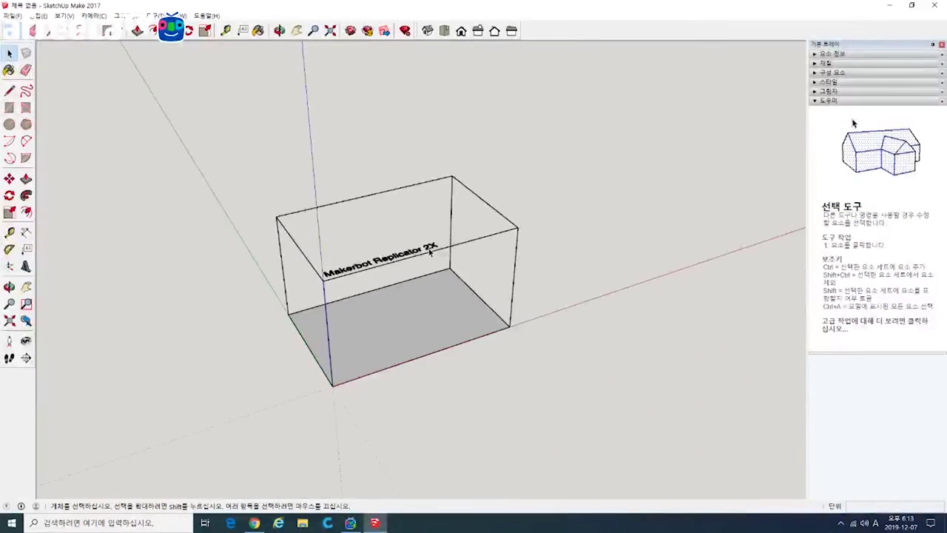
scroll(430, 254, down, 4)
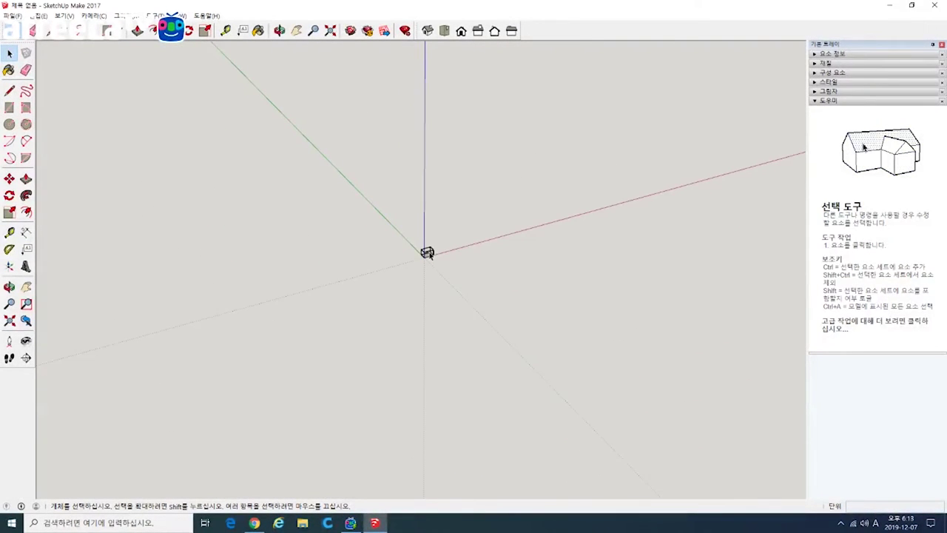
middle_drag(429, 253, 437, 277)
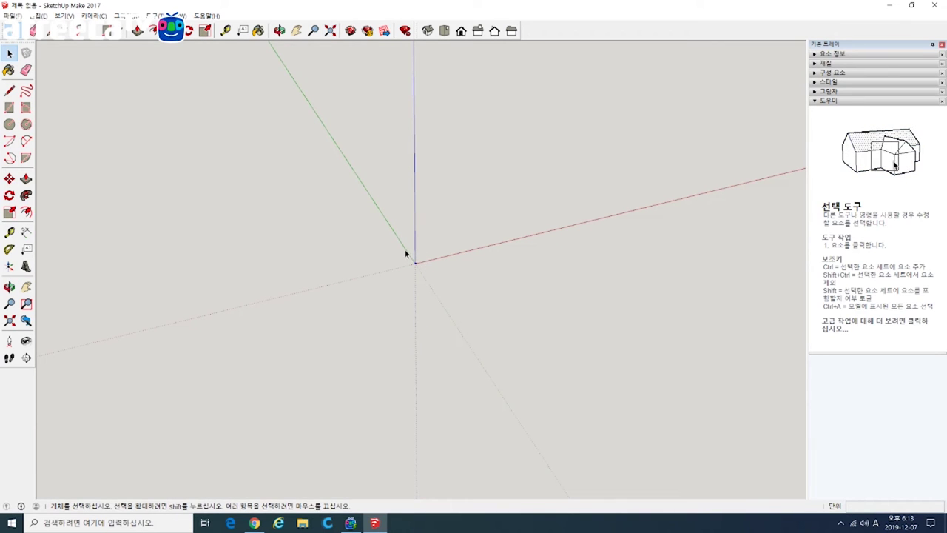
click(331, 36)
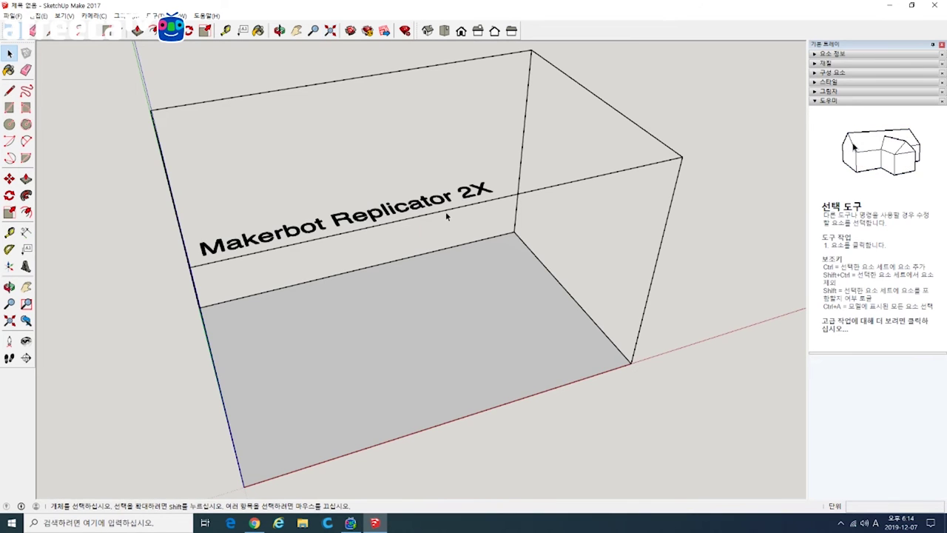
- Draw a rectangle on the ground across the red axis, away from the printer box, and fit both objects in view
scroll(481, 248, down, 5)
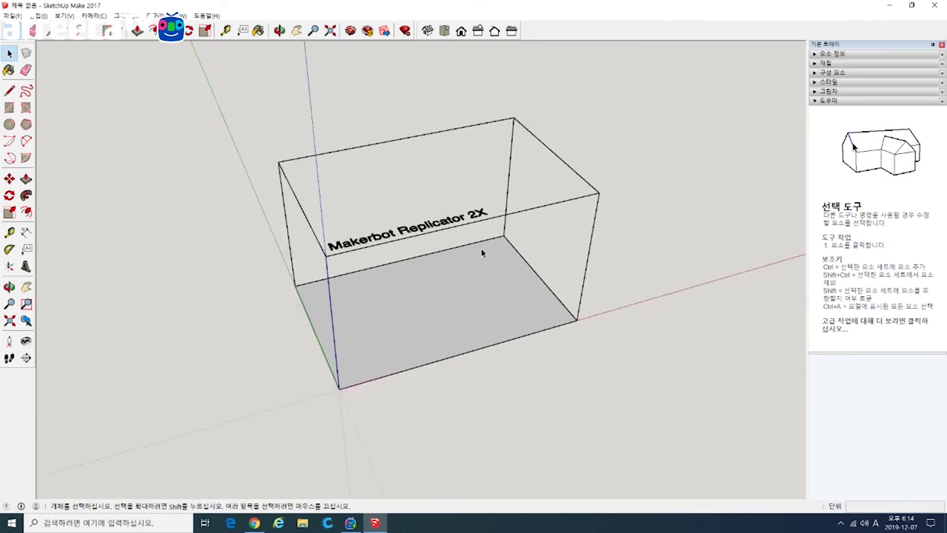
middle_drag(482, 247, 518, 244)
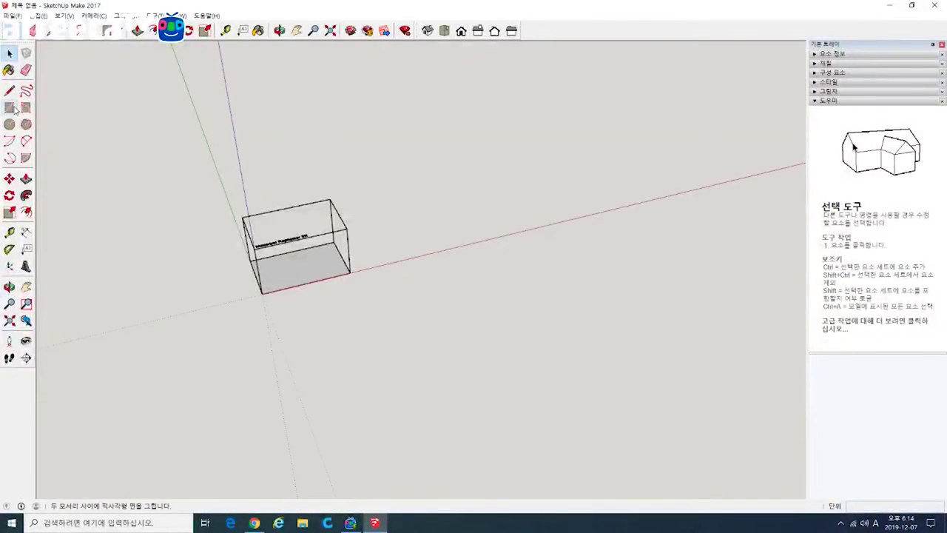
key(r)
click(523, 180)
click(666, 214)
scroll(459, 238, down, 2)
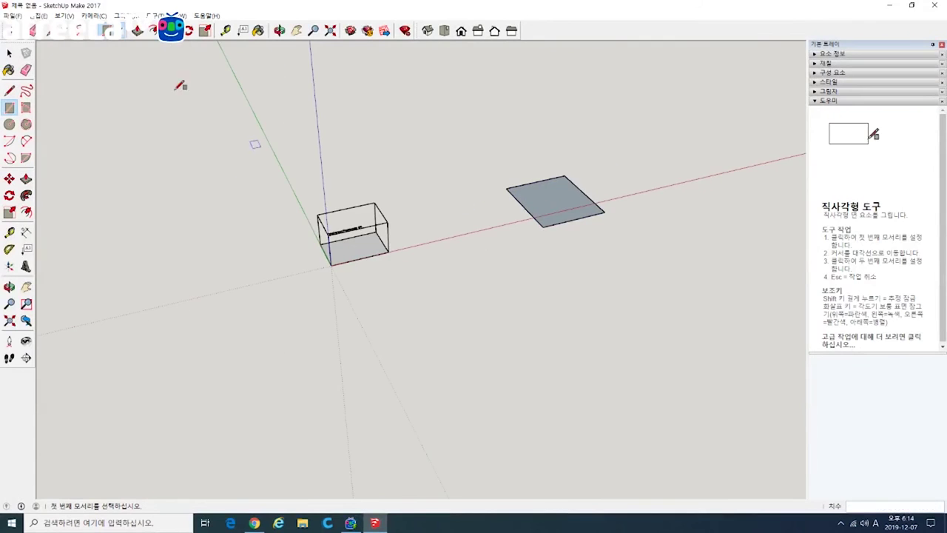
scroll(348, 185, down, 5)
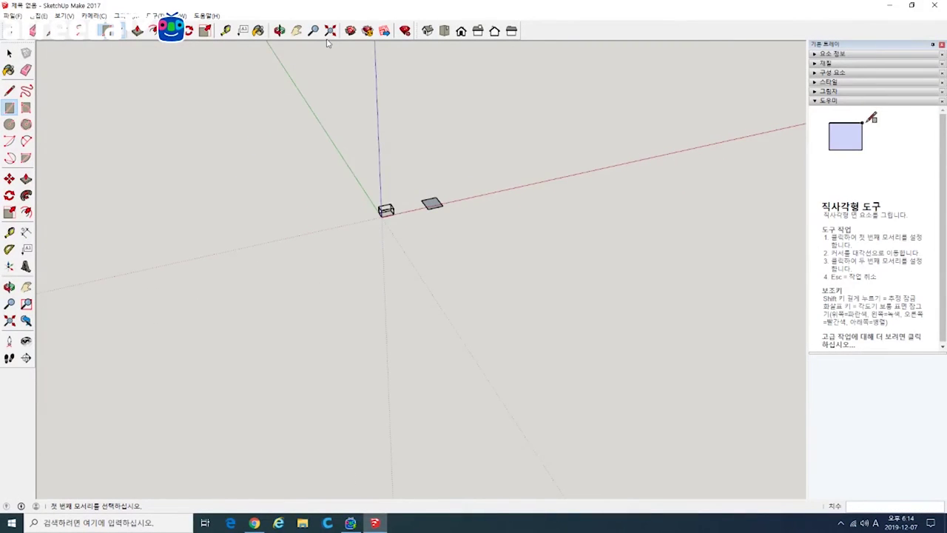
click(330, 30)
- Delete the rectangle drawn beside the printer box and fit the view to the box alone
click(9, 54)
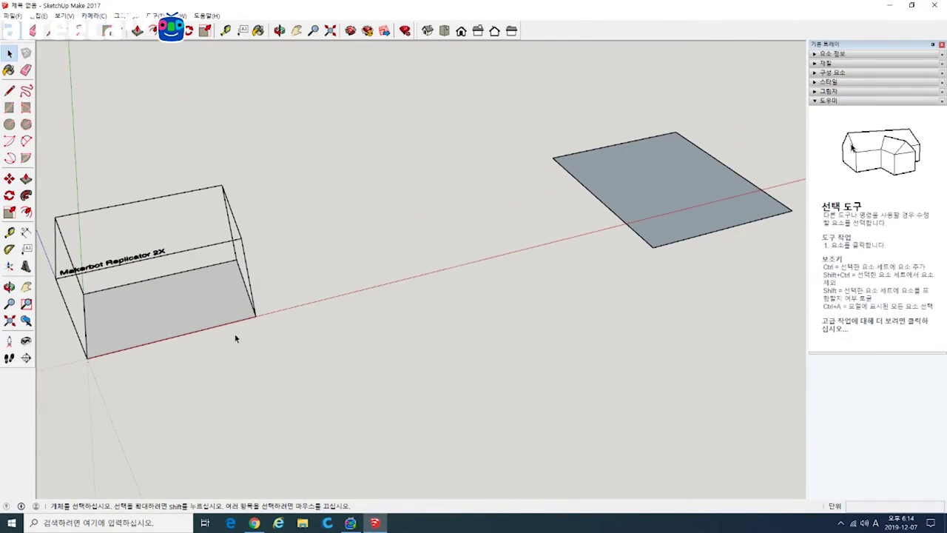
drag(275, 360, 59, 200)
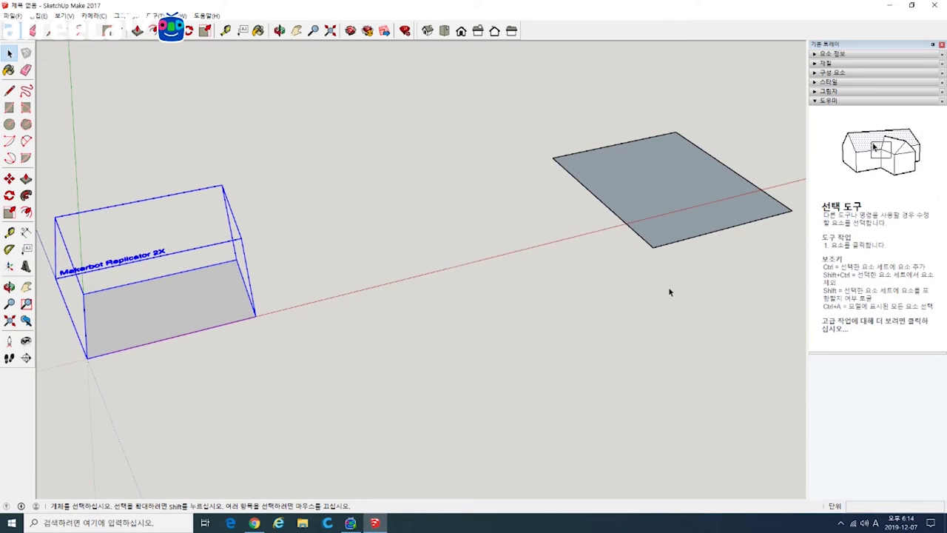
drag(679, 271, 730, 273)
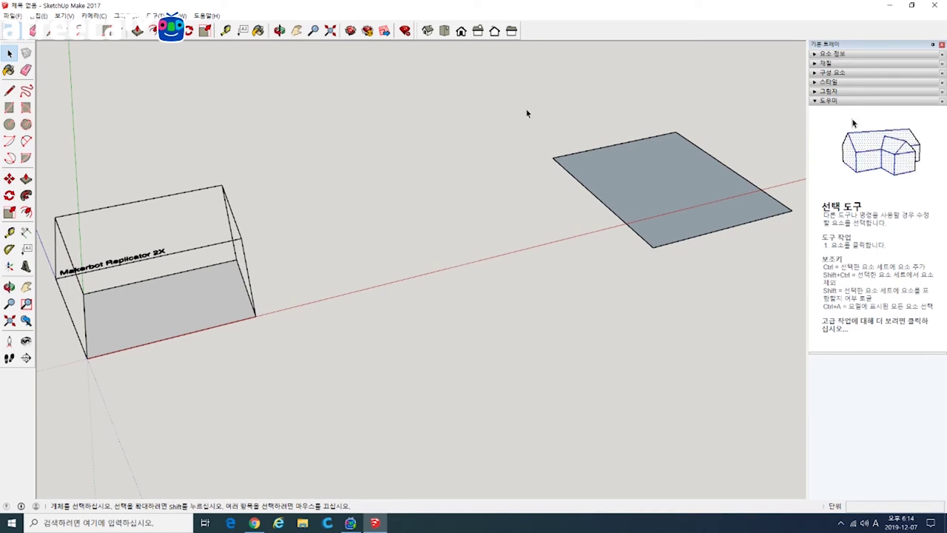
drag(507, 102, 812, 314)
key(Delete)
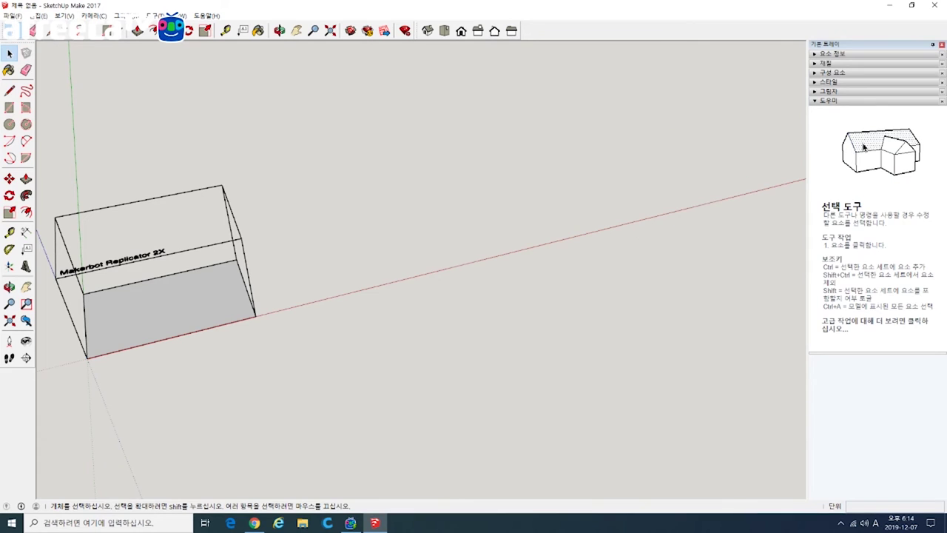
click(330, 30)
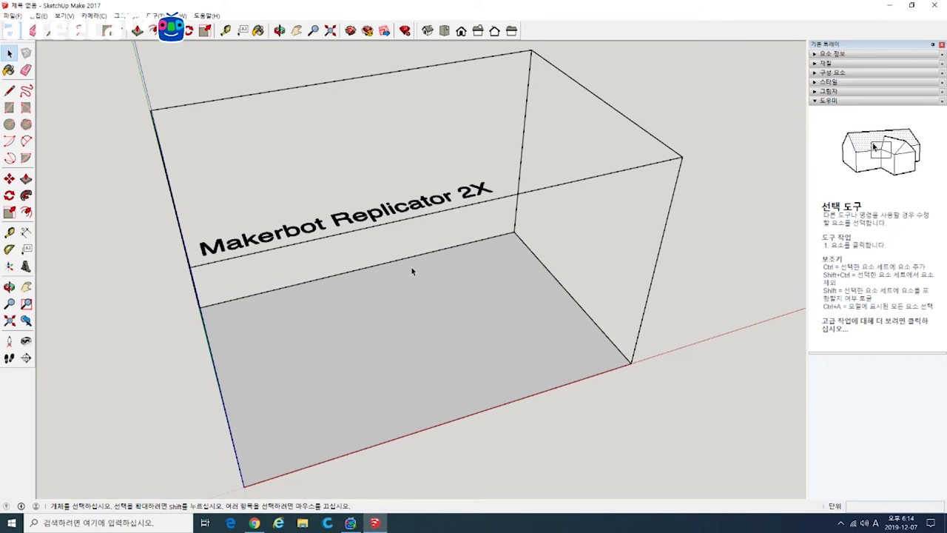
scroll(412, 271, down, 5)
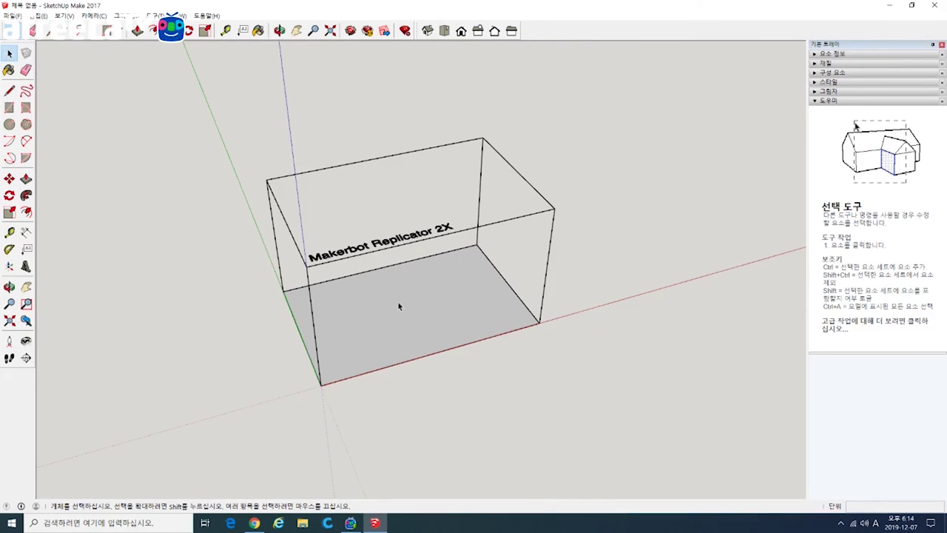
middle_drag(399, 305, 444, 272)
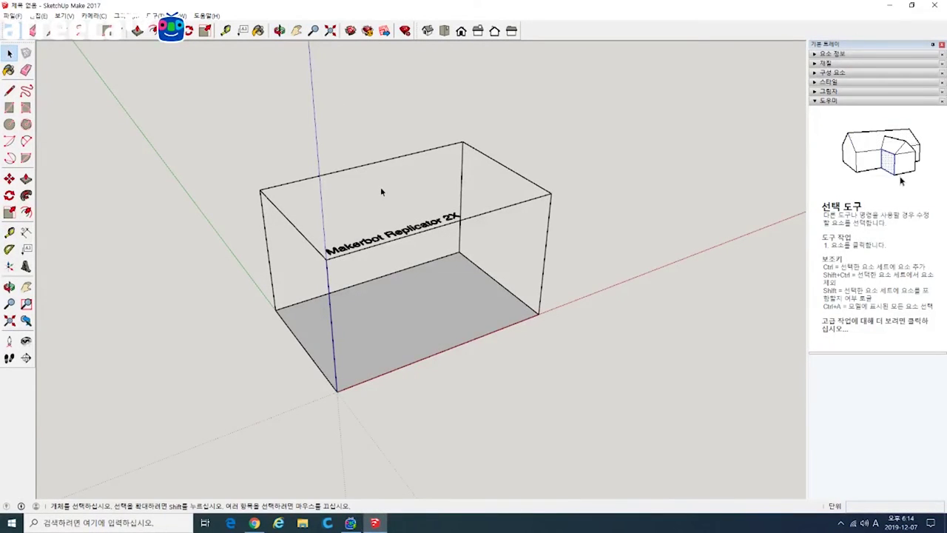
- Orbit and pan around the Makerbot Replicator 2X box, and try the Orbit tool before returning to the Select tool
middle_drag(381, 192, 360, 91)
shift+middle_drag(342, 139, 300, 174)
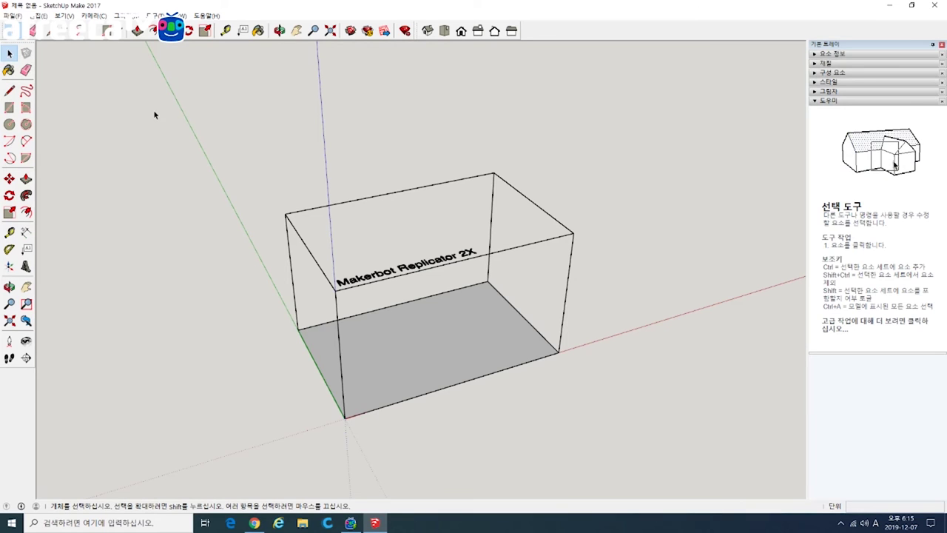
key(o)
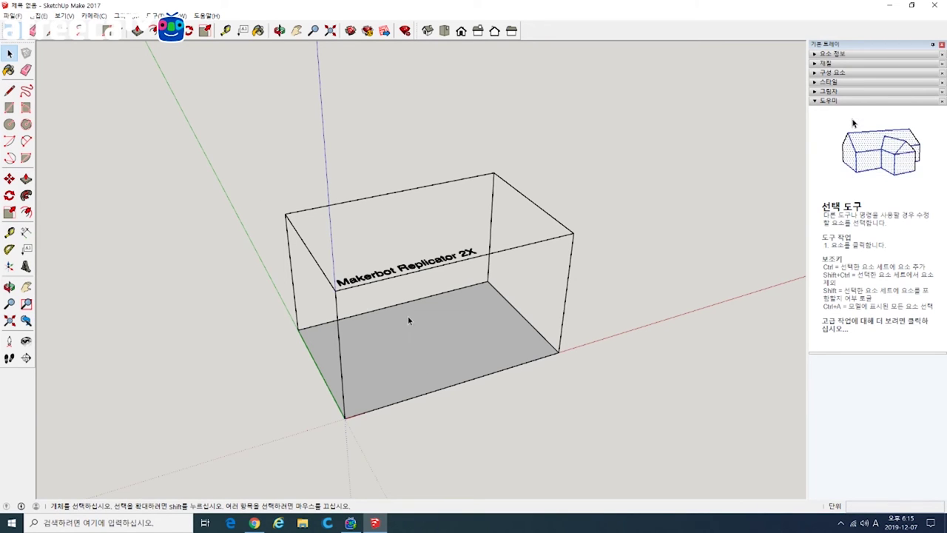
drag(401, 319, 390, 324)
key(space)
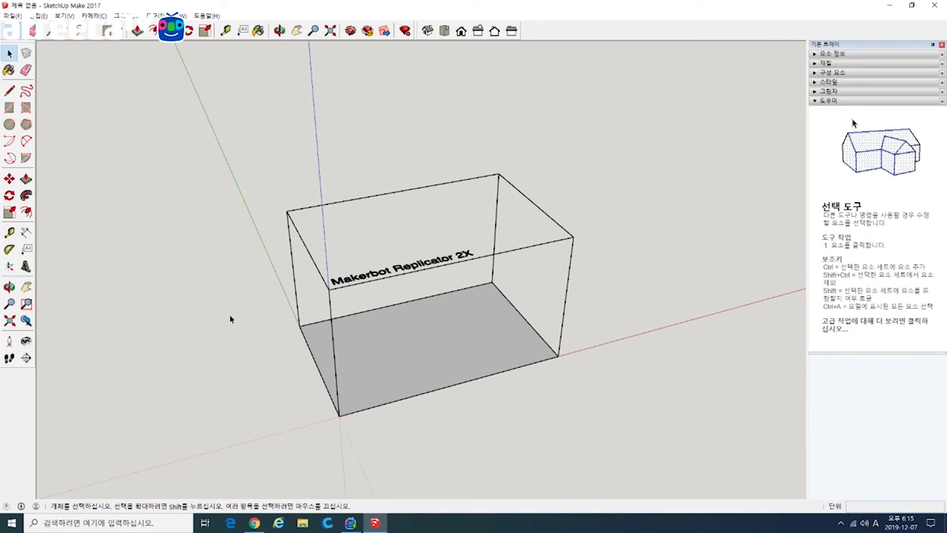
- Erase the printer box with the Eraser tool and undo the erasure
click(28, 71)
click(313, 216)
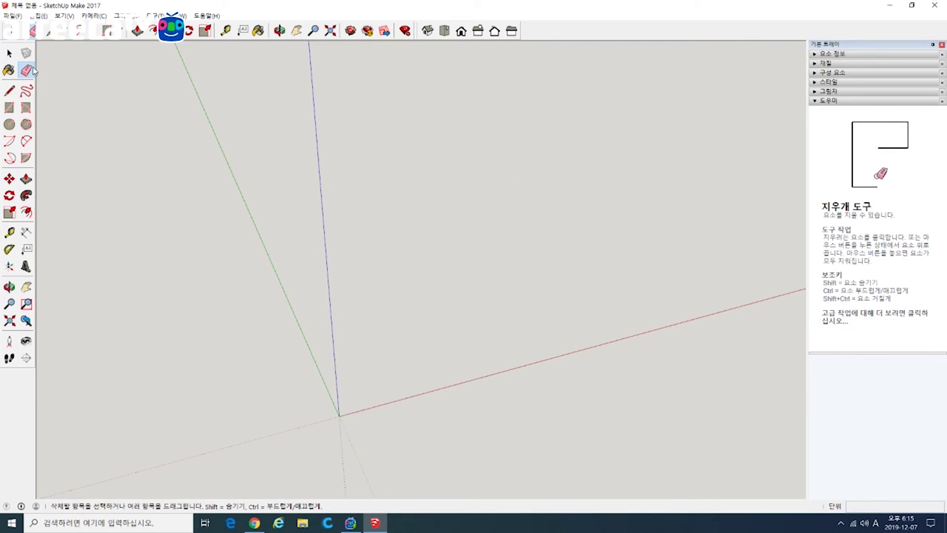
click(9, 53)
key(ctrl+z)
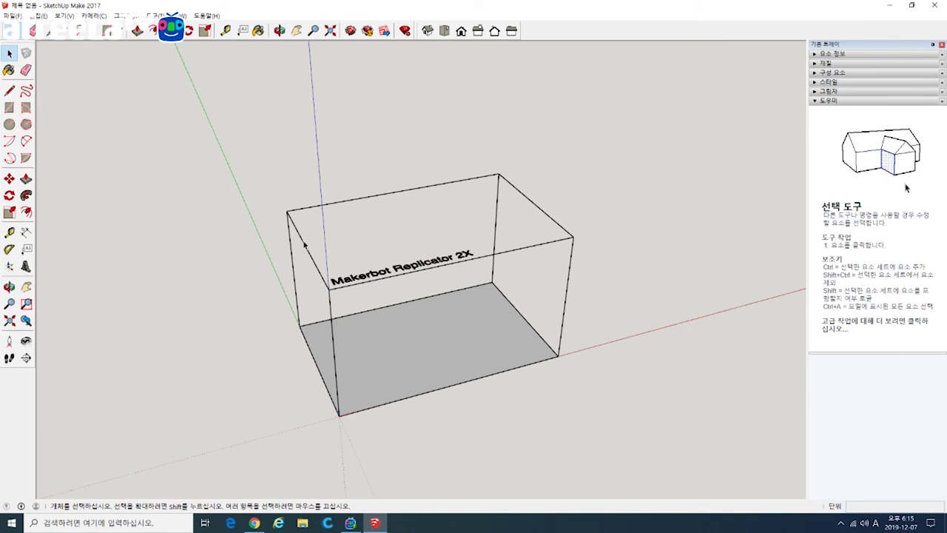
- Select the printer box by its upper edge, delete it, and undo the deletion
click(304, 244)
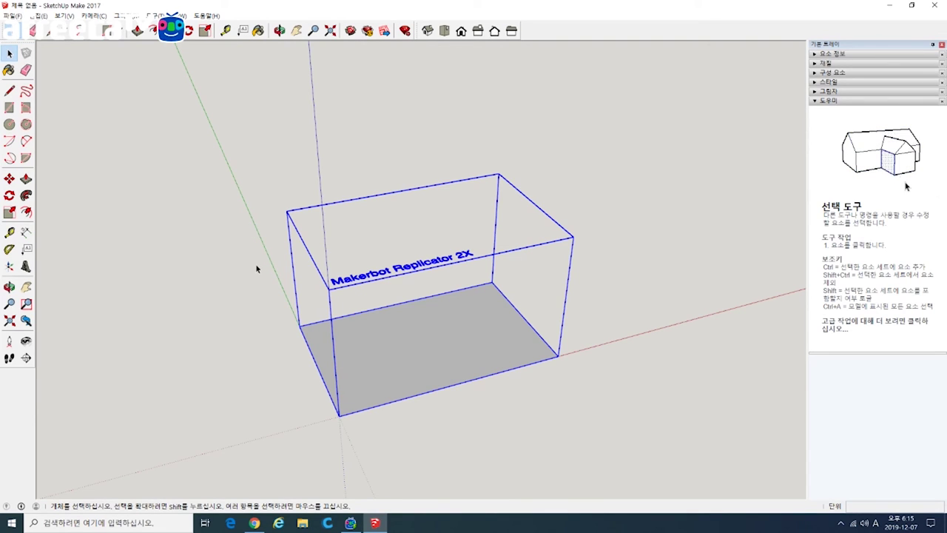
key(Delete)
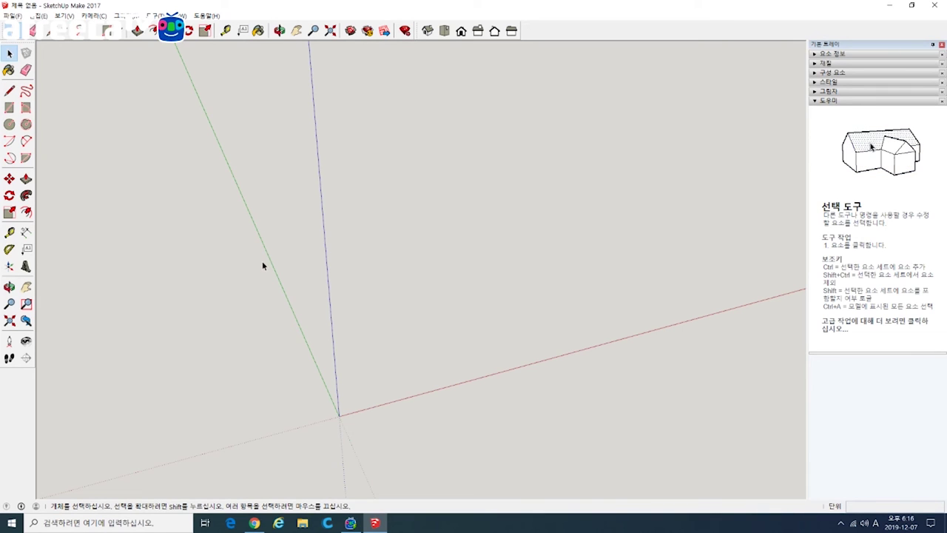
key(ctrl+z)
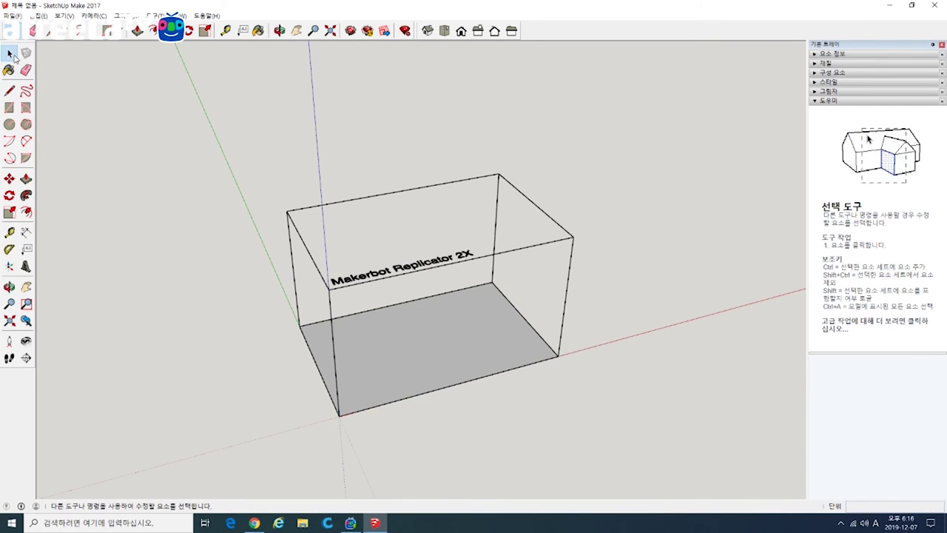
- Select the printer box, try the Scale and Rotate tools on it, and undo the transformation
click(413, 271)
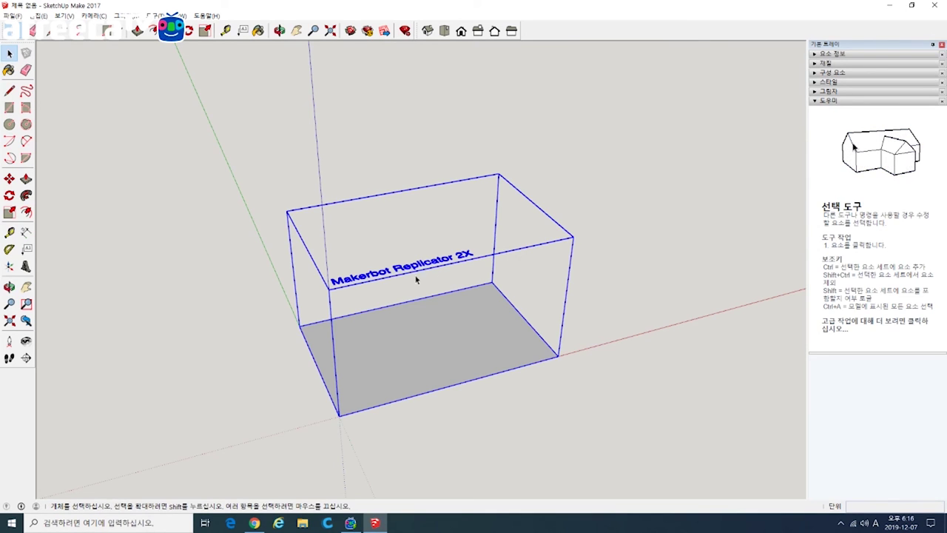
key(s)
drag(426, 223, 499, 229)
key(q)
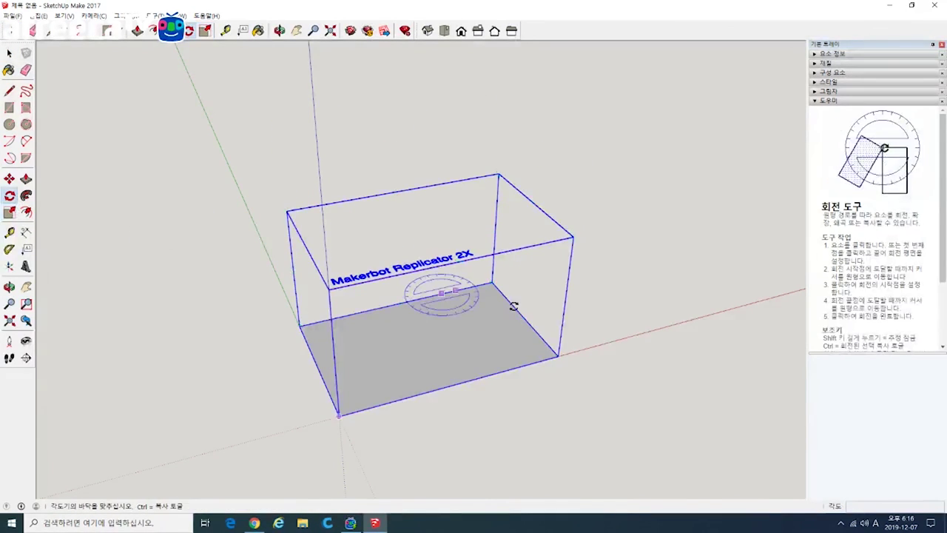
click(429, 304)
click(444, 333)
click(289, 329)
key(ctrl+z)
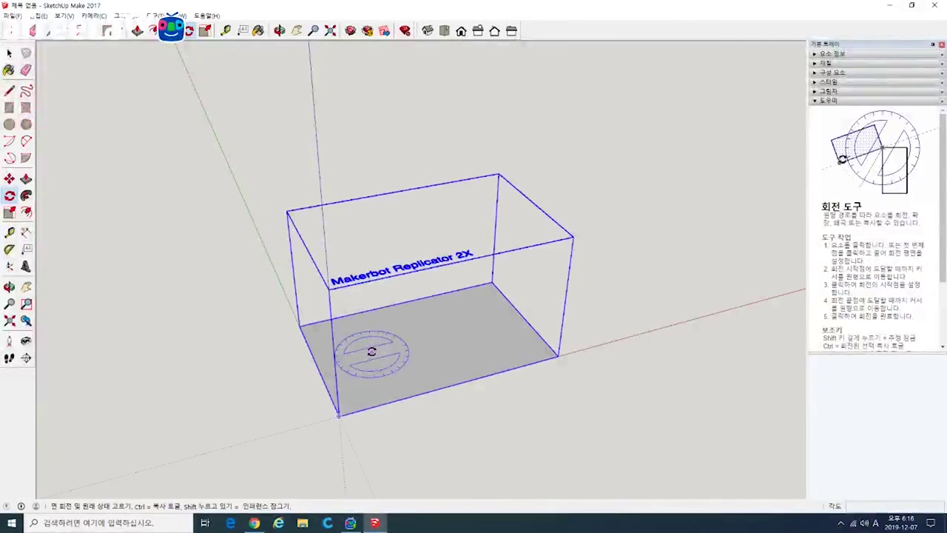
- Select the printer box with a crossing window, clear the selection, and return from the Eraser to the Select tool
click(8, 54)
click(9, 196)
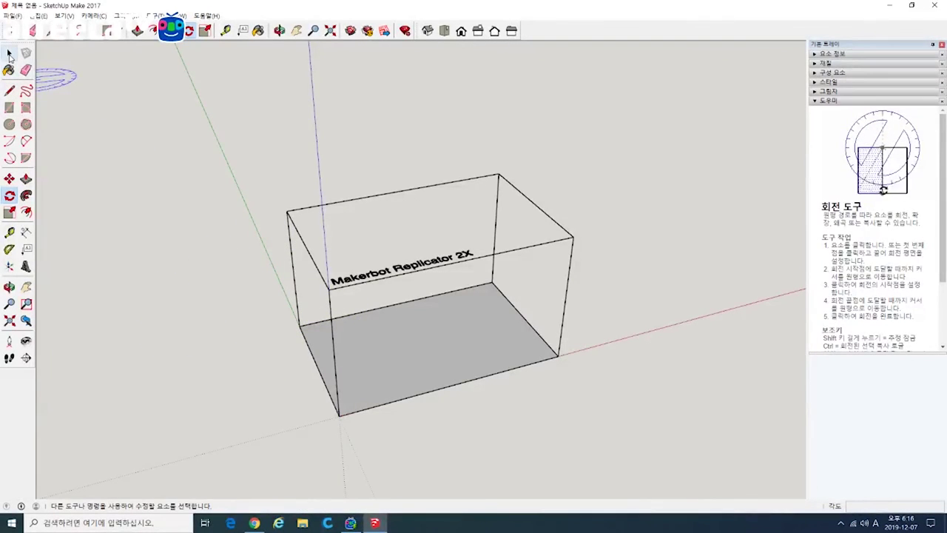
click(10, 55)
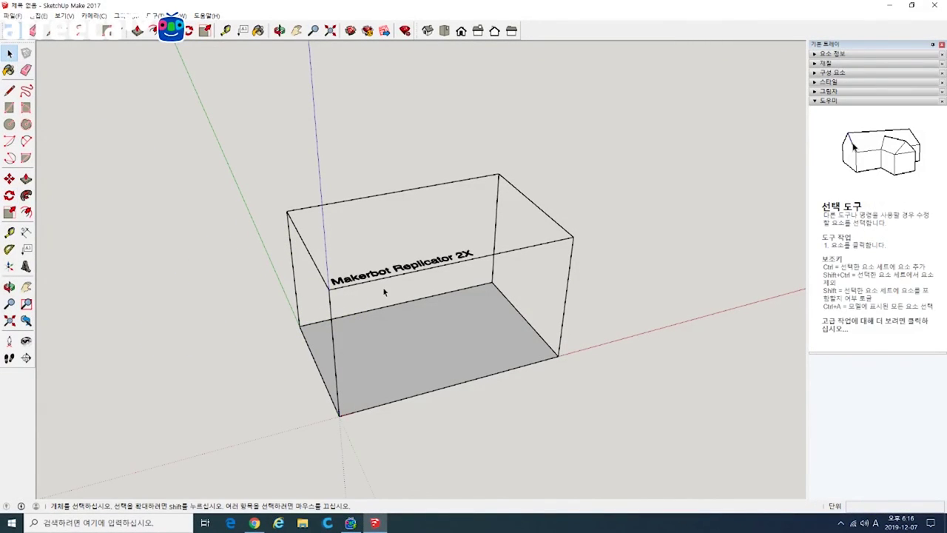
drag(551, 403, 399, 270)
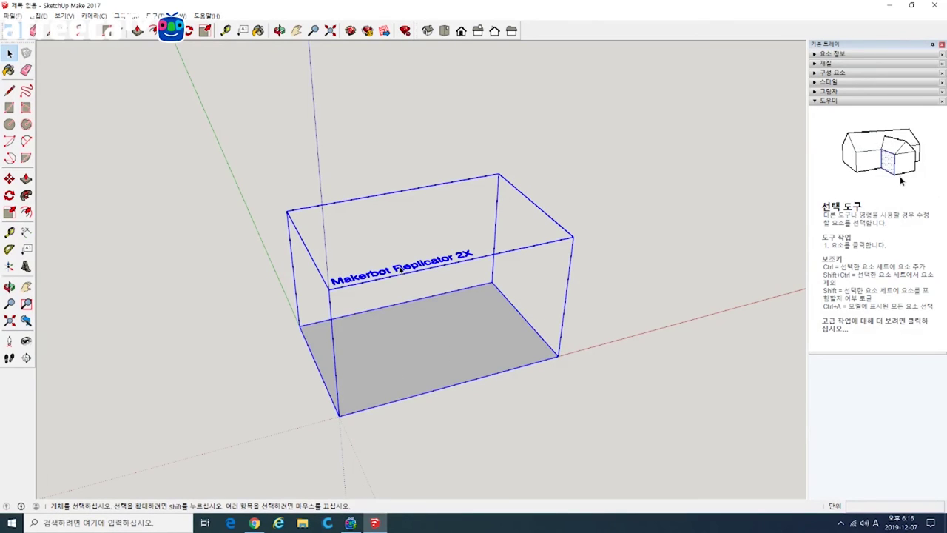
click(279, 271)
click(26, 70)
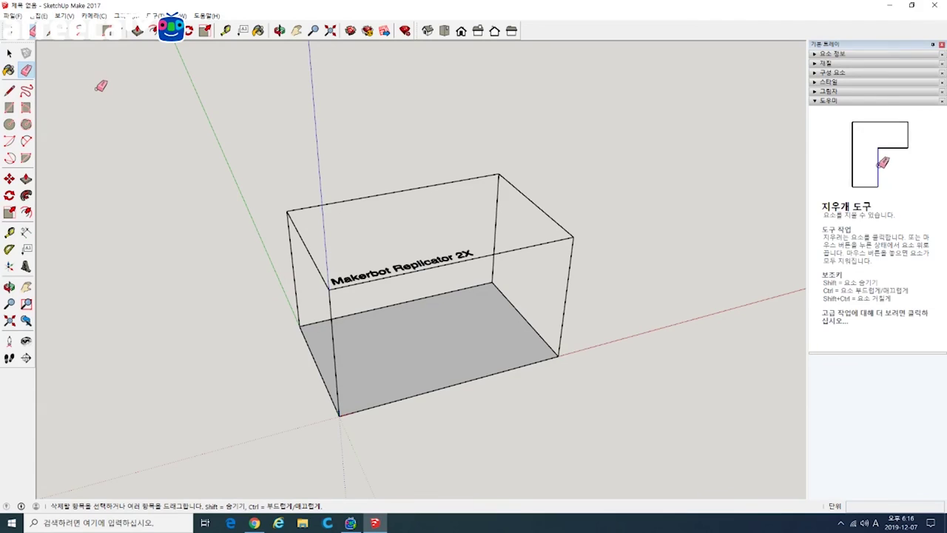
key(space)
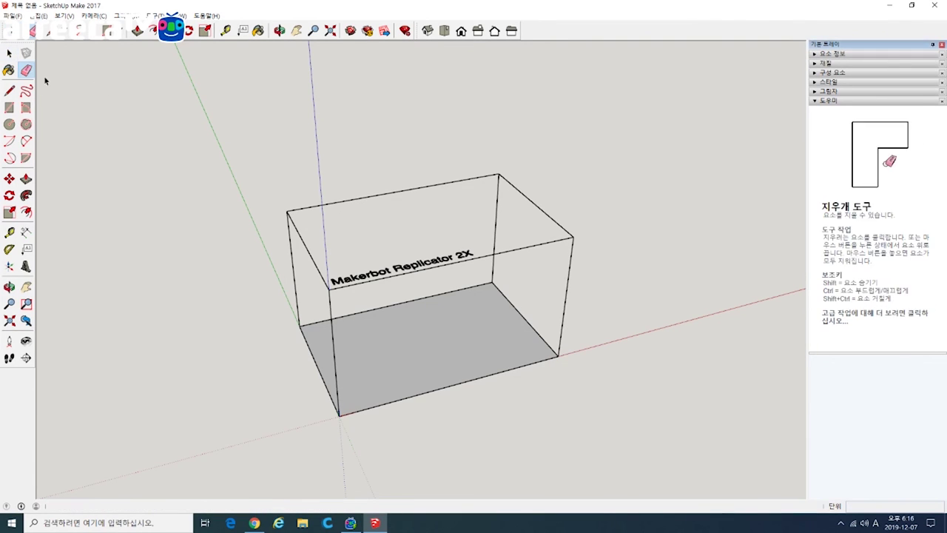
- Delete the printer box by its lettering, orbit the empty scene, and undo the deletion
click(375, 279)
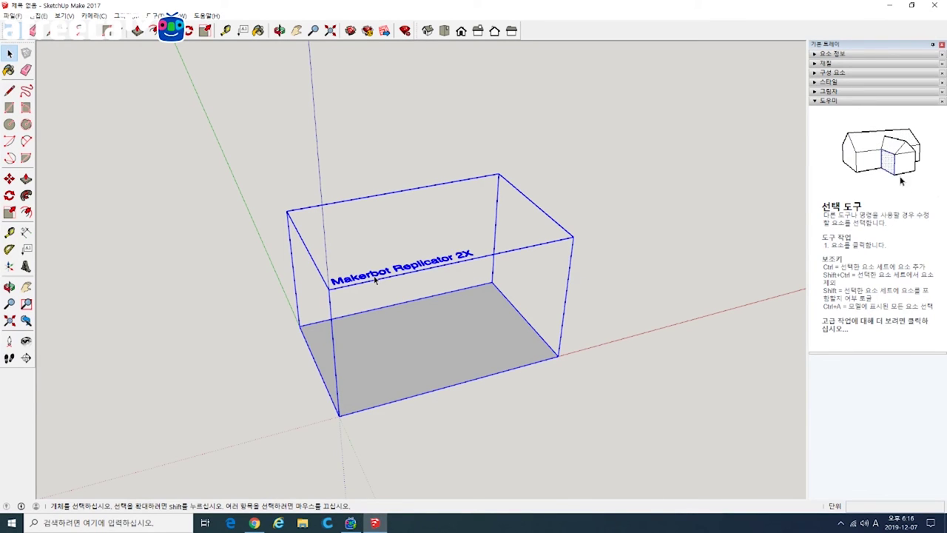
key(Delete)
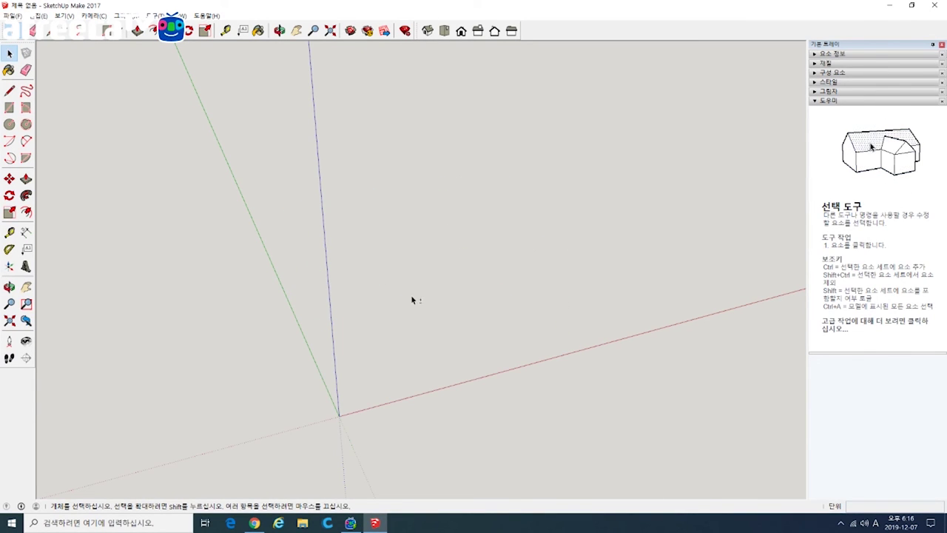
middle_drag(415, 298, 433, 217)
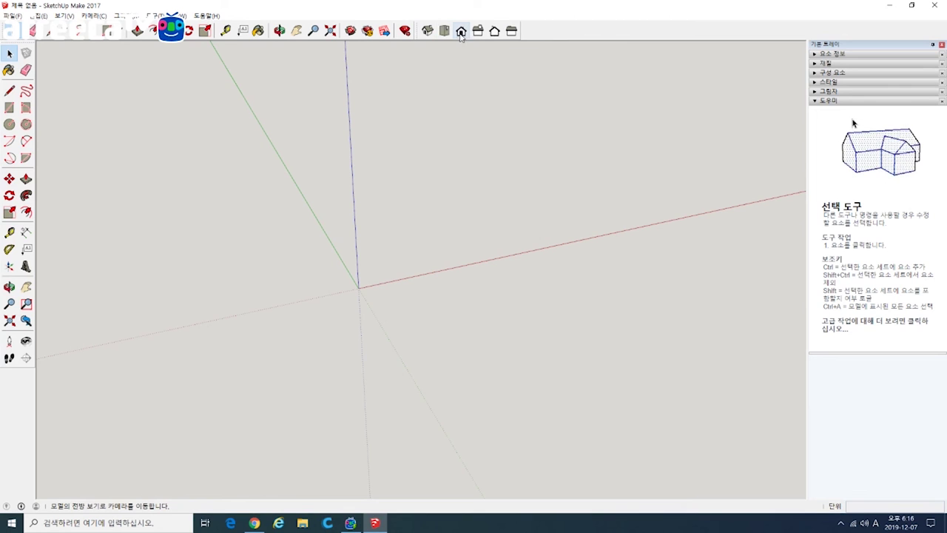
key(ctrl+z)
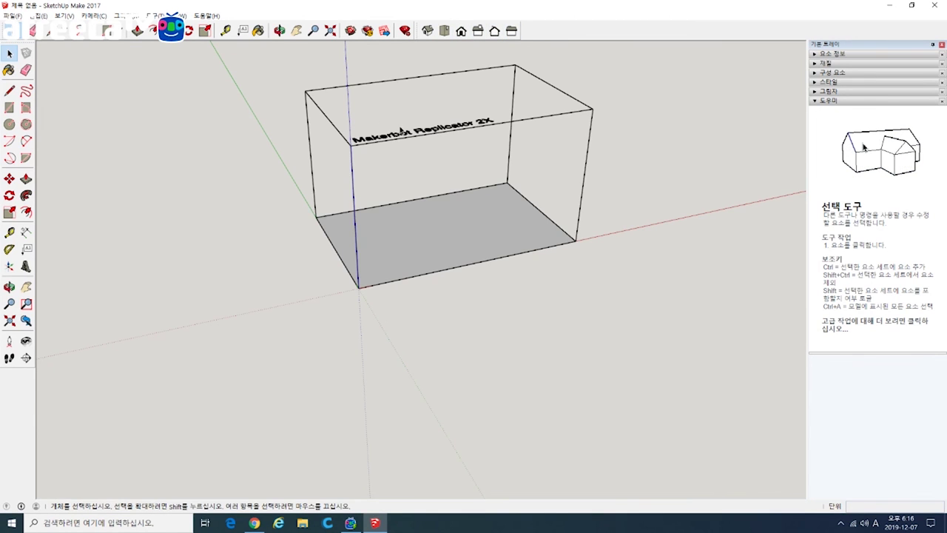
- View the printer box in the isometric, top, front, right, back and left standard views, orbiting between them
middle_drag(392, 178, 446, 99)
middle_drag(430, 135, 410, 133)
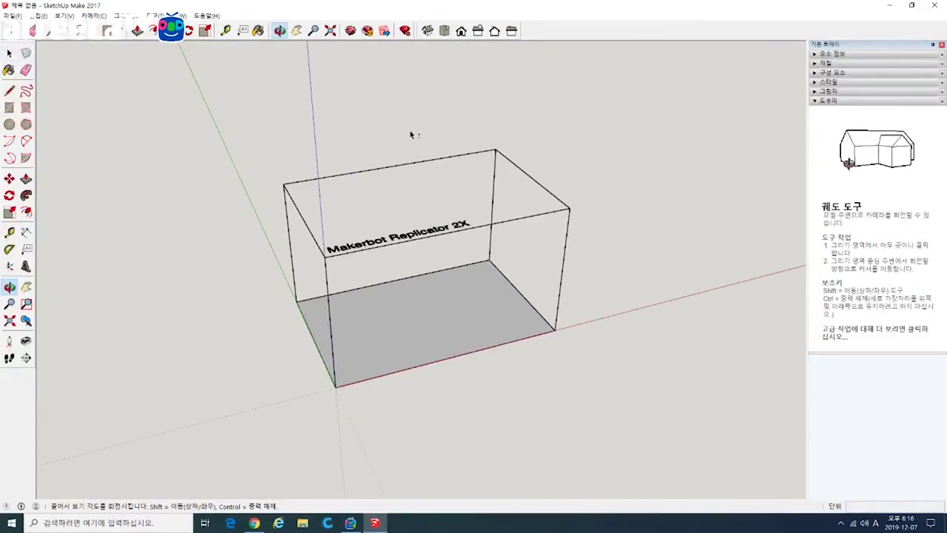
key(space)
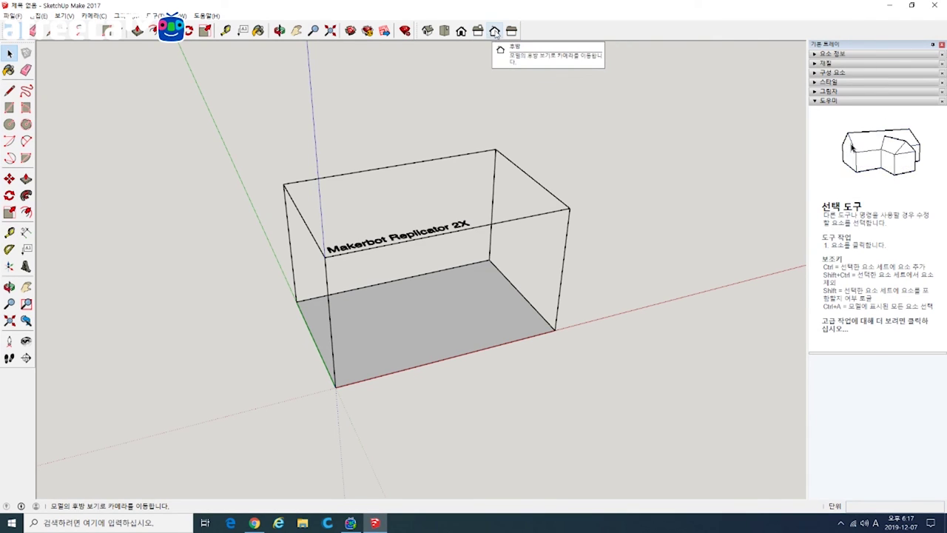
click(428, 31)
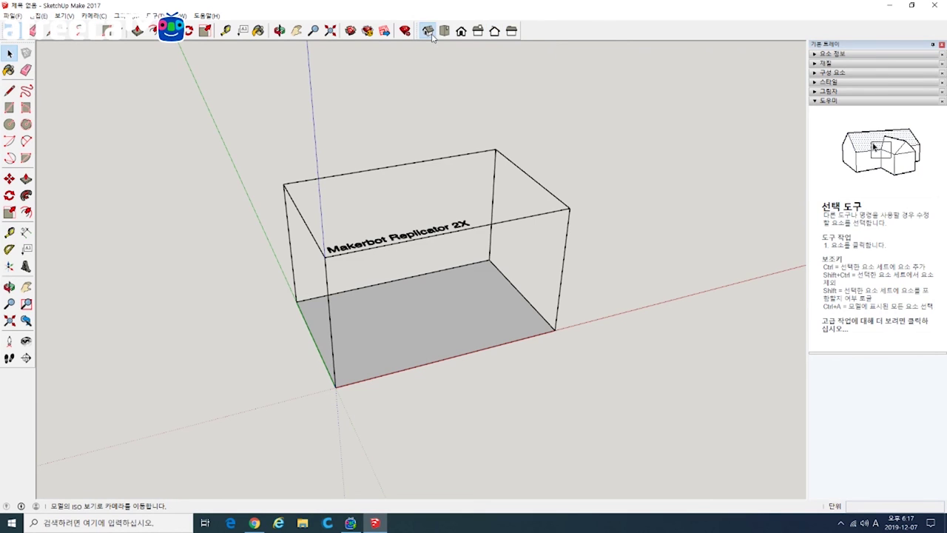
middle_drag(427, 137, 425, 175)
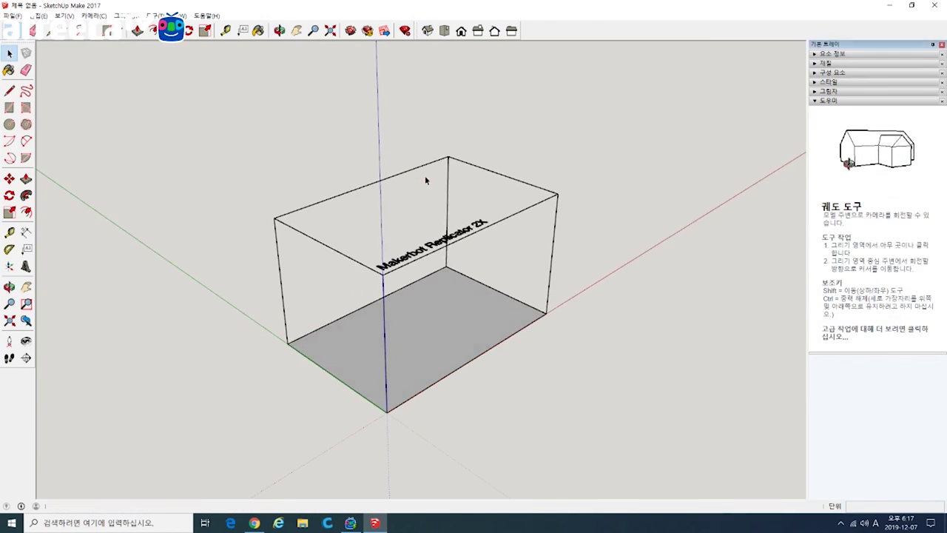
click(446, 33)
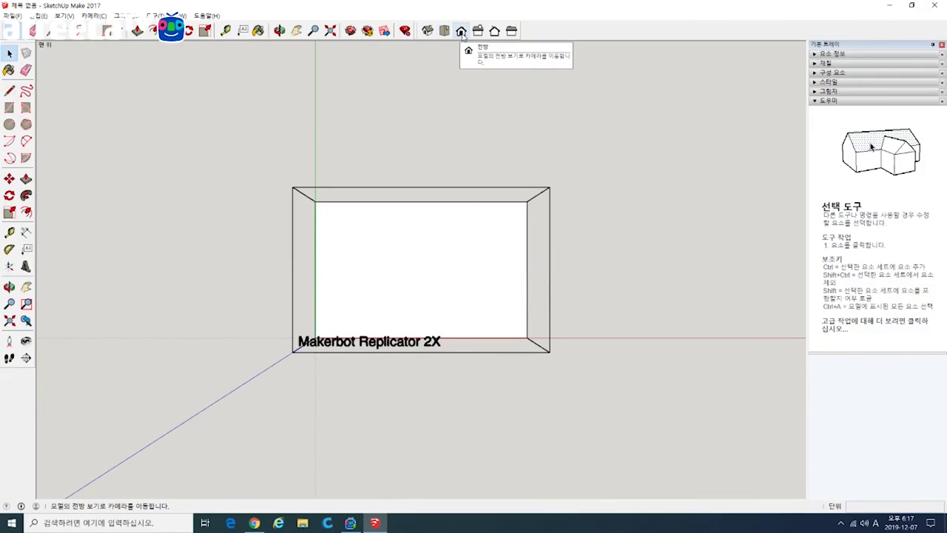
click(462, 33)
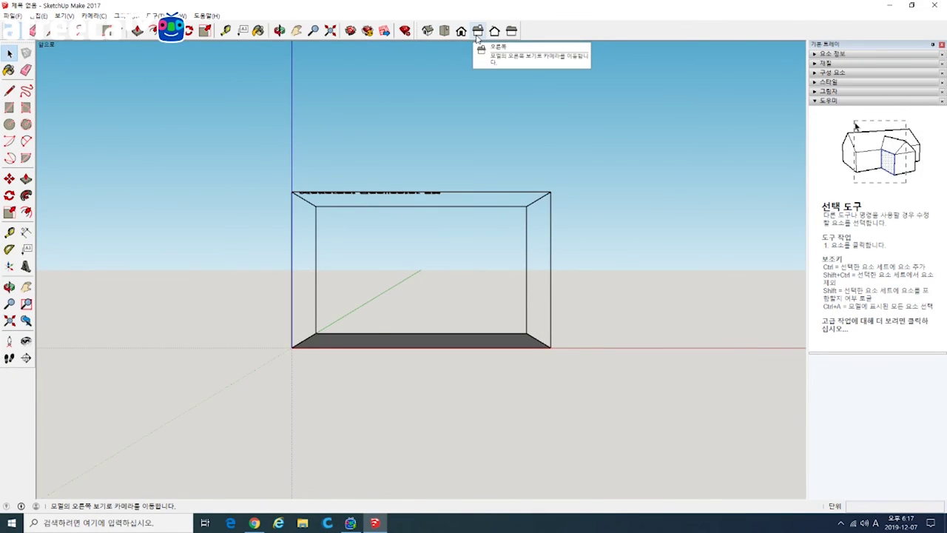
click(477, 33)
click(494, 32)
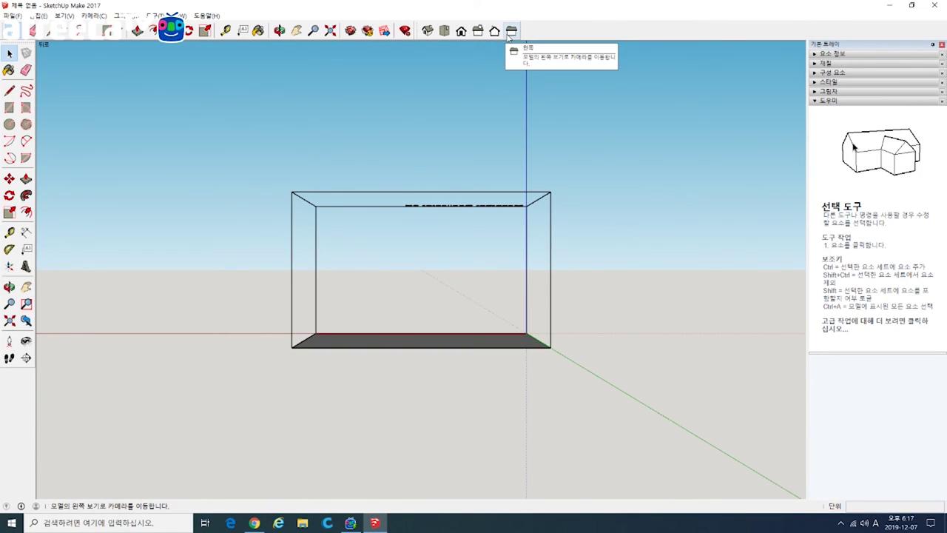
click(511, 32)
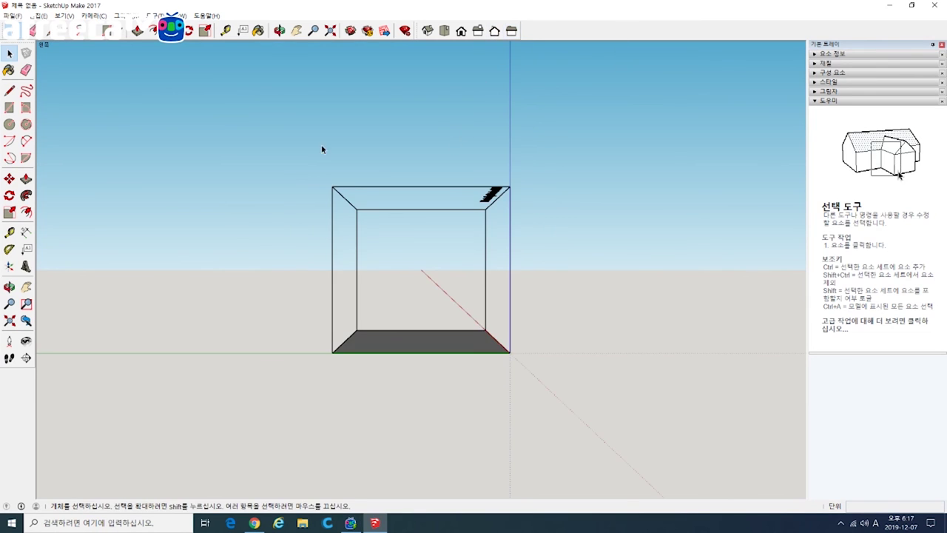
middle_drag(322, 149, 338, 302)
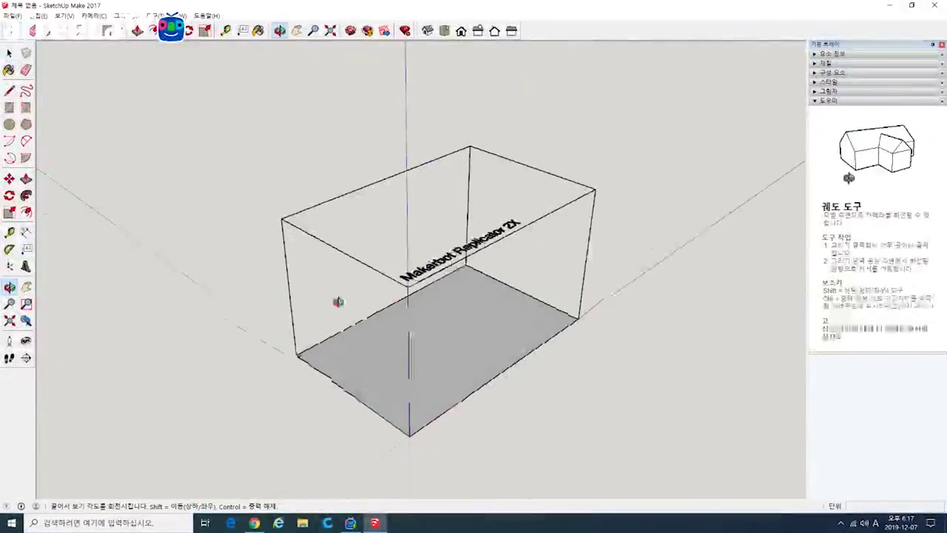
- Switch the printer box through standard views again, return to the isometric view, and orbit to a raised front angle
click(428, 30)
click(445, 30)
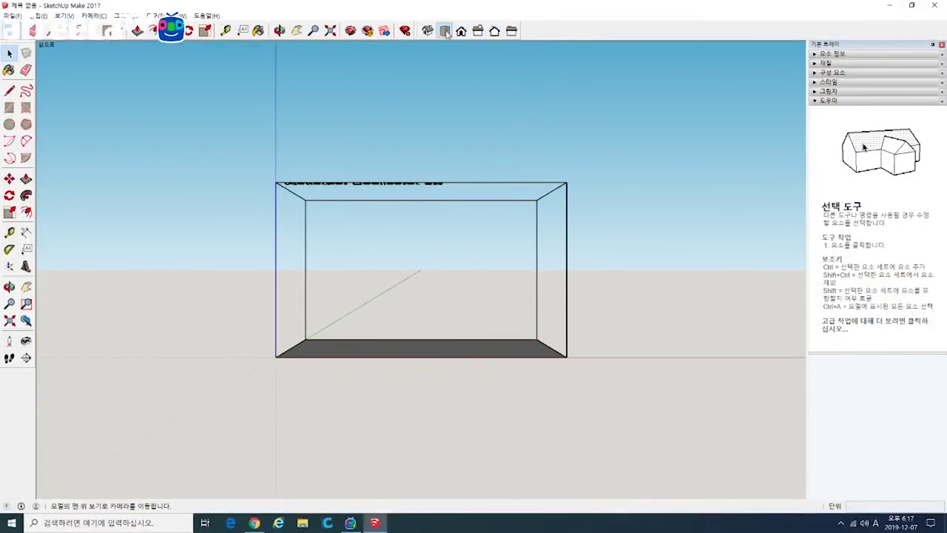
click(428, 30)
middle_drag(442, 203, 489, 244)
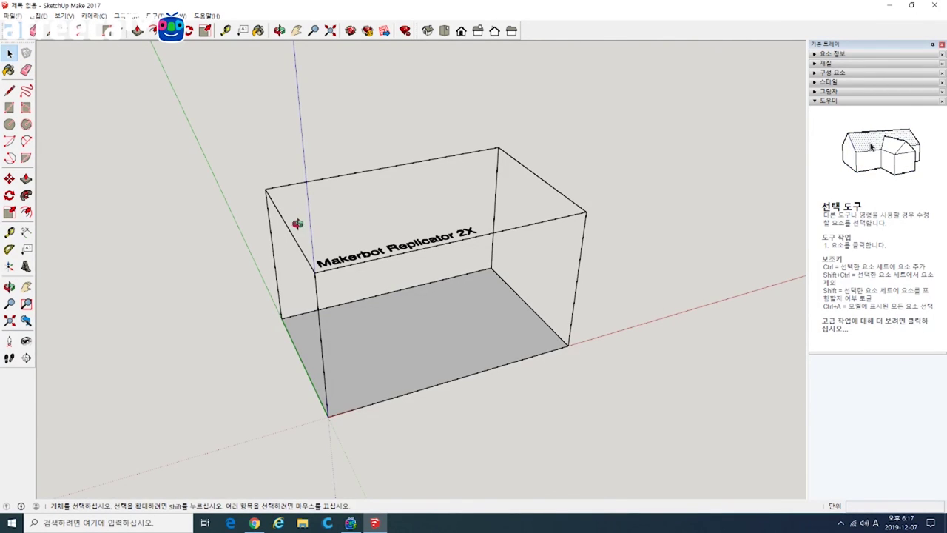
middle_drag(298, 223, 314, 220)
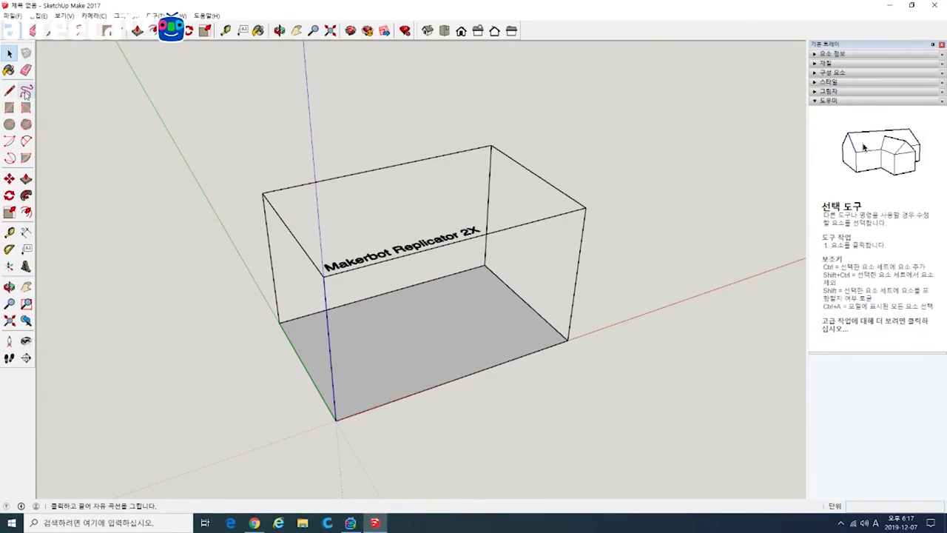